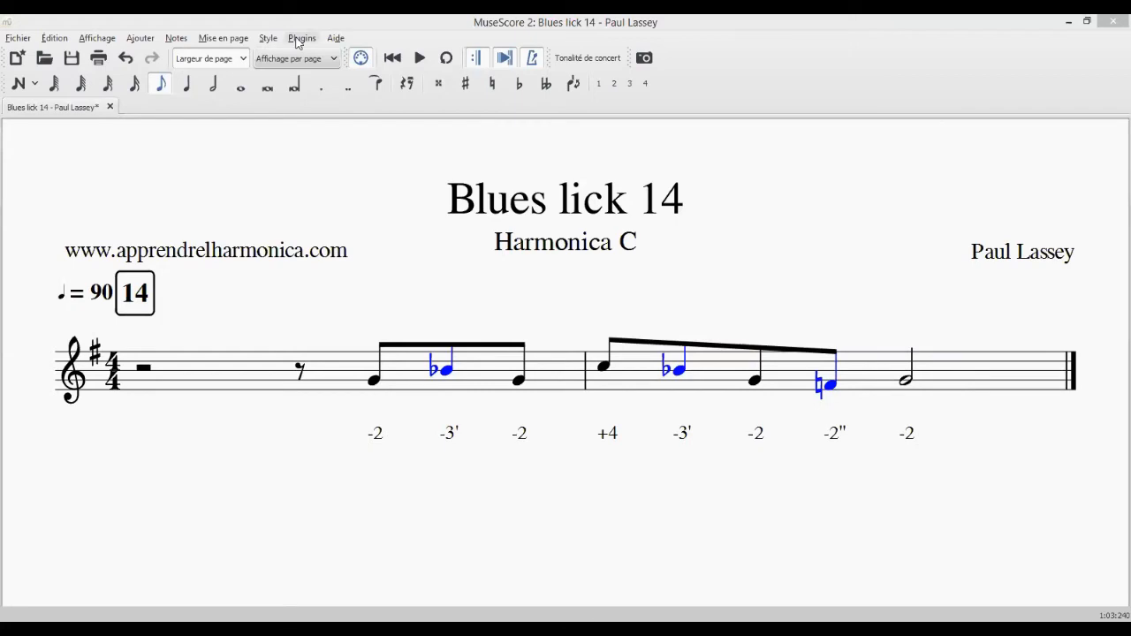
# Review the swing parameters in the score's general style settings and play the blues lick
pyautogui.click(268, 38)
pyautogui.click(265, 59)
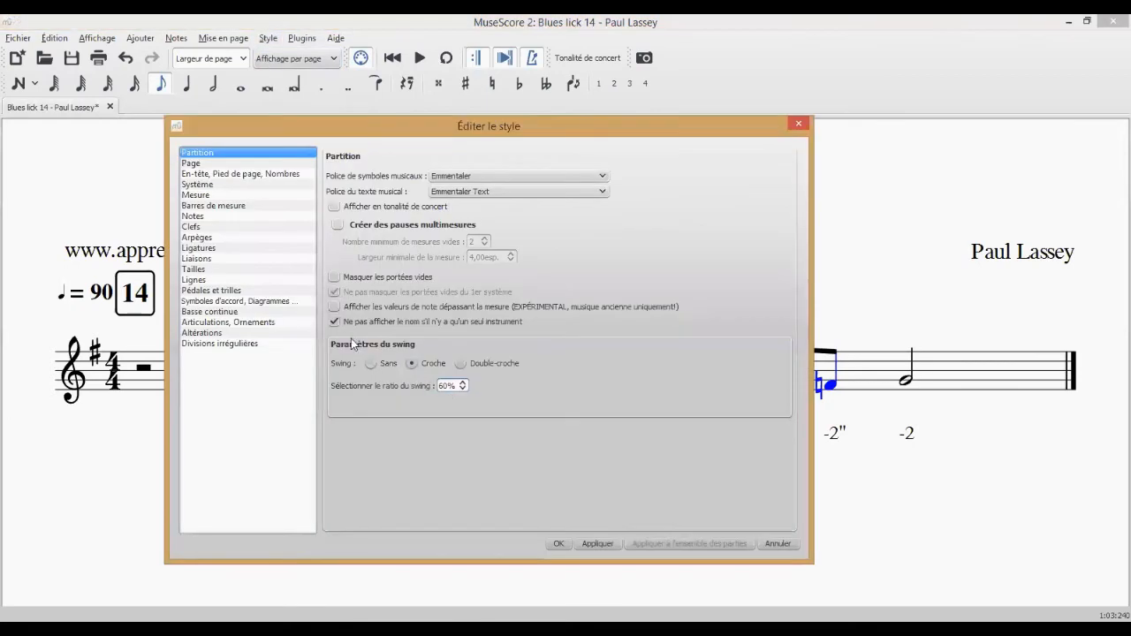
pyautogui.click(557, 544)
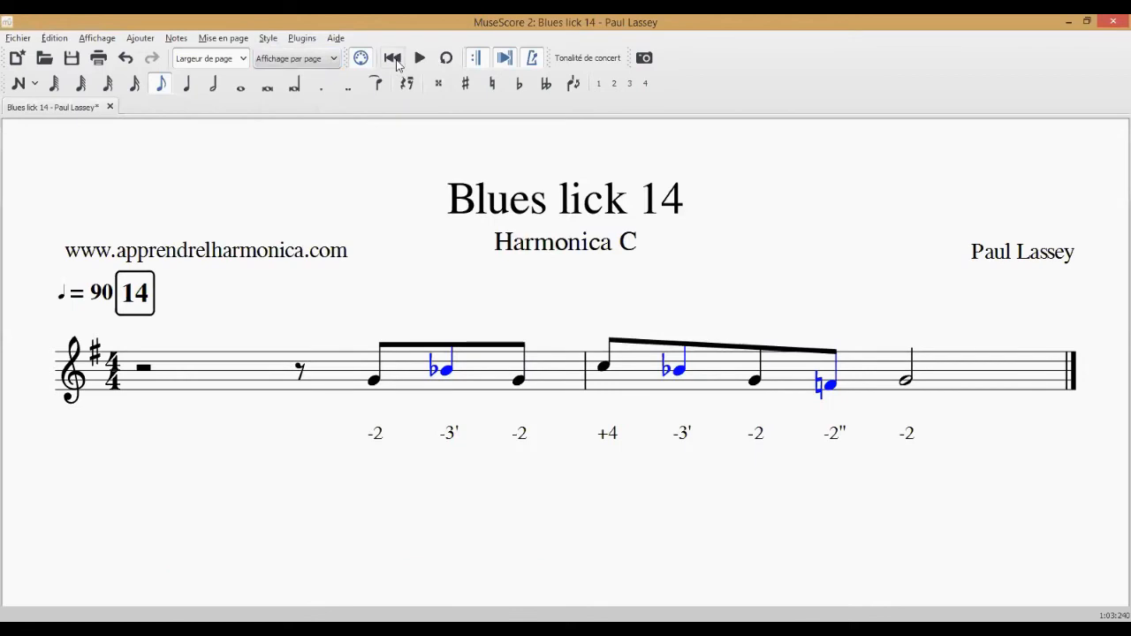
pyautogui.click(418, 58)
# Show the Inspector and colour the first G note of measure 1 red (#ff0000)
pyautogui.click(97, 39)
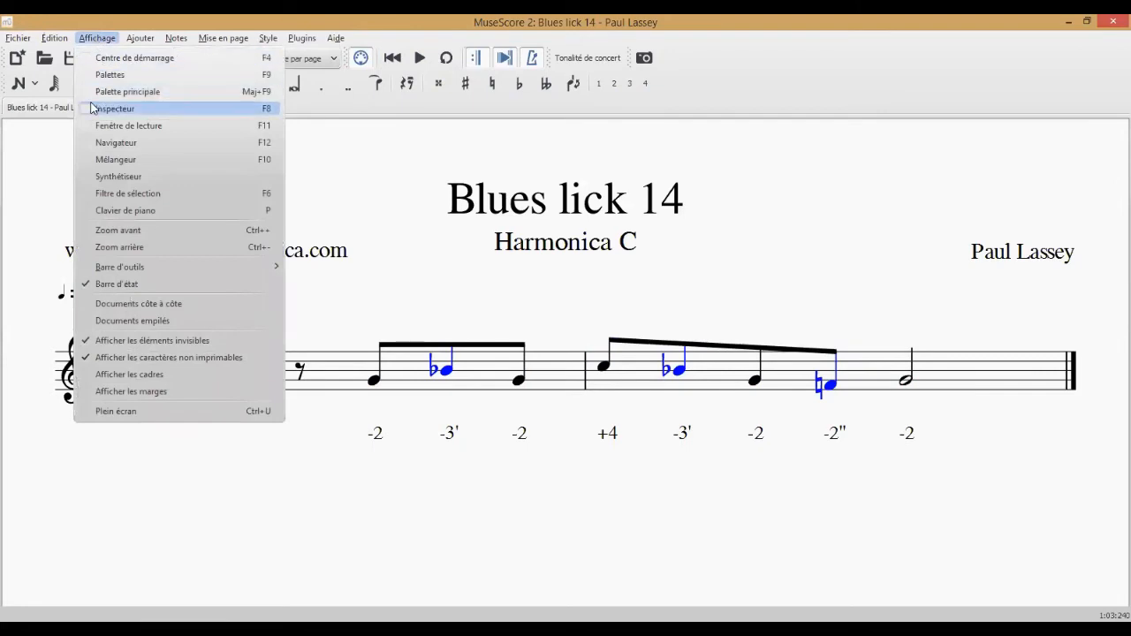
pyautogui.click(254, 109)
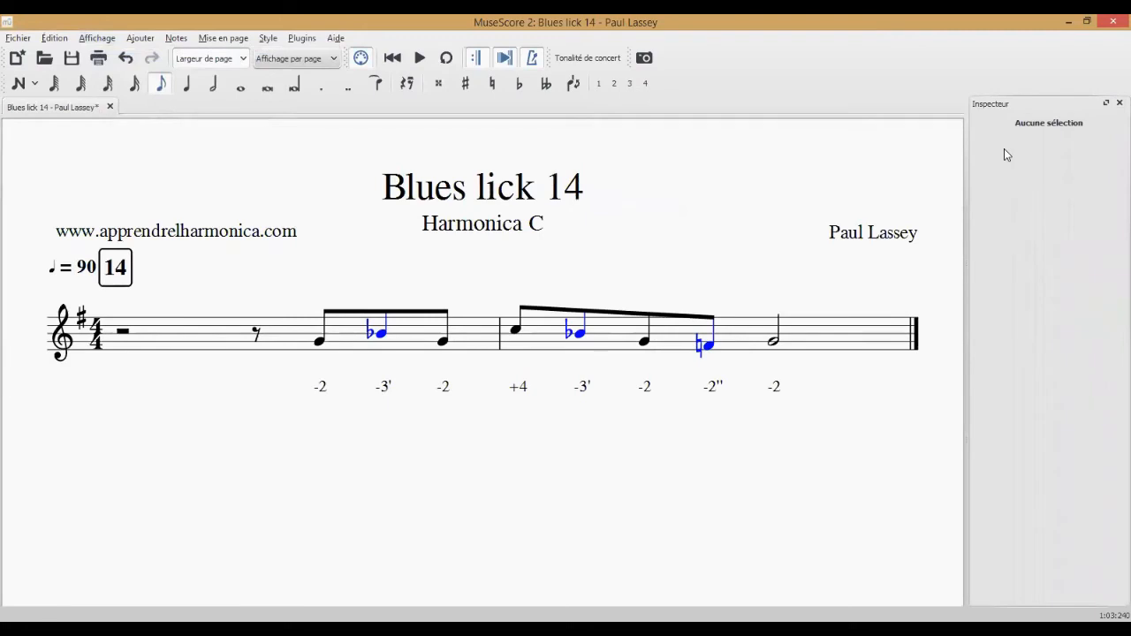
pyautogui.click(318, 343)
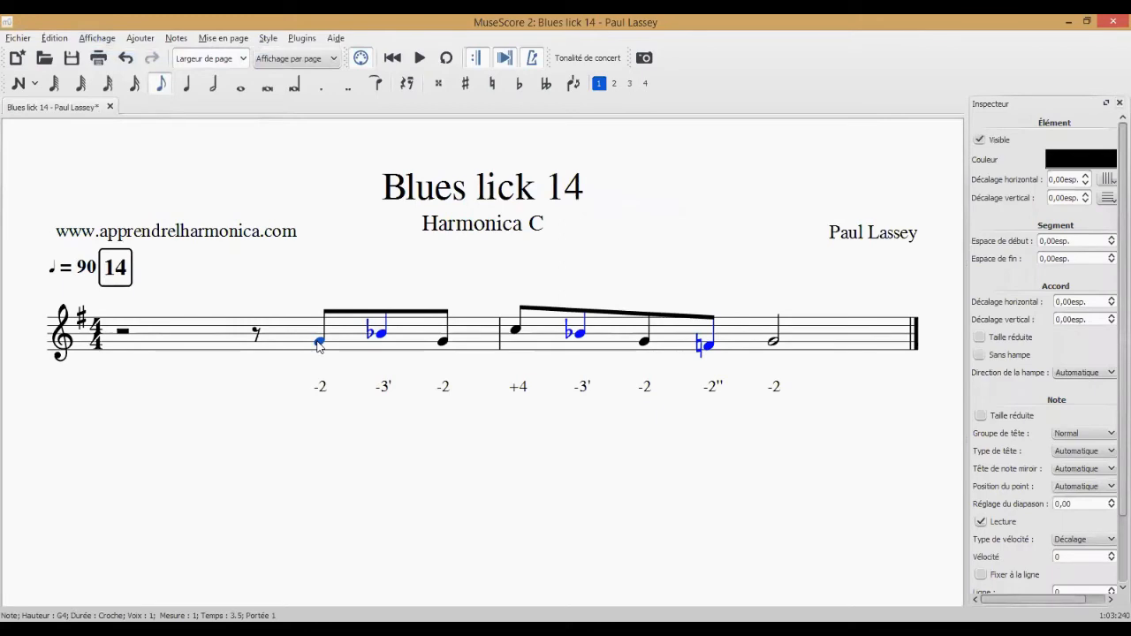
pyautogui.click(1074, 162)
pyautogui.click(425, 270)
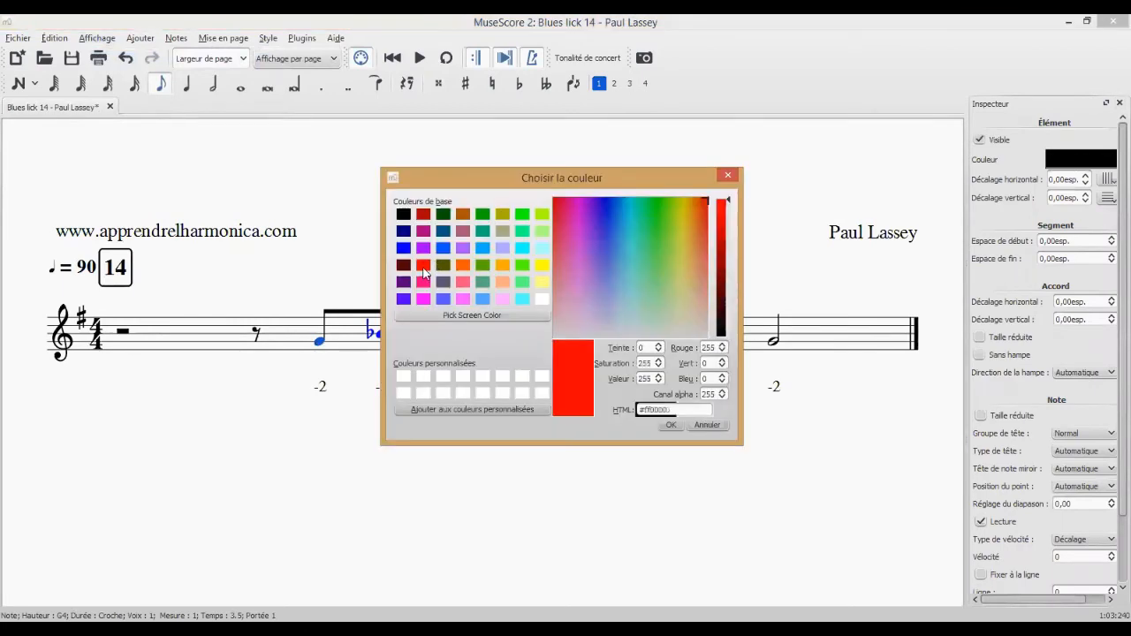
pyautogui.click(670, 426)
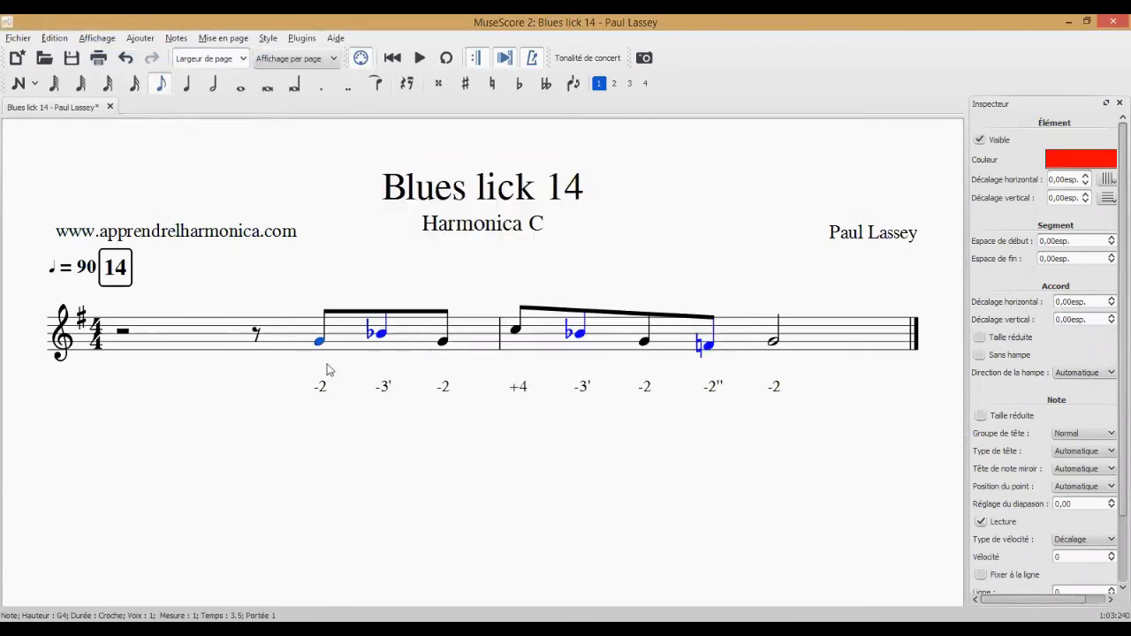
pyautogui.click(377, 485)
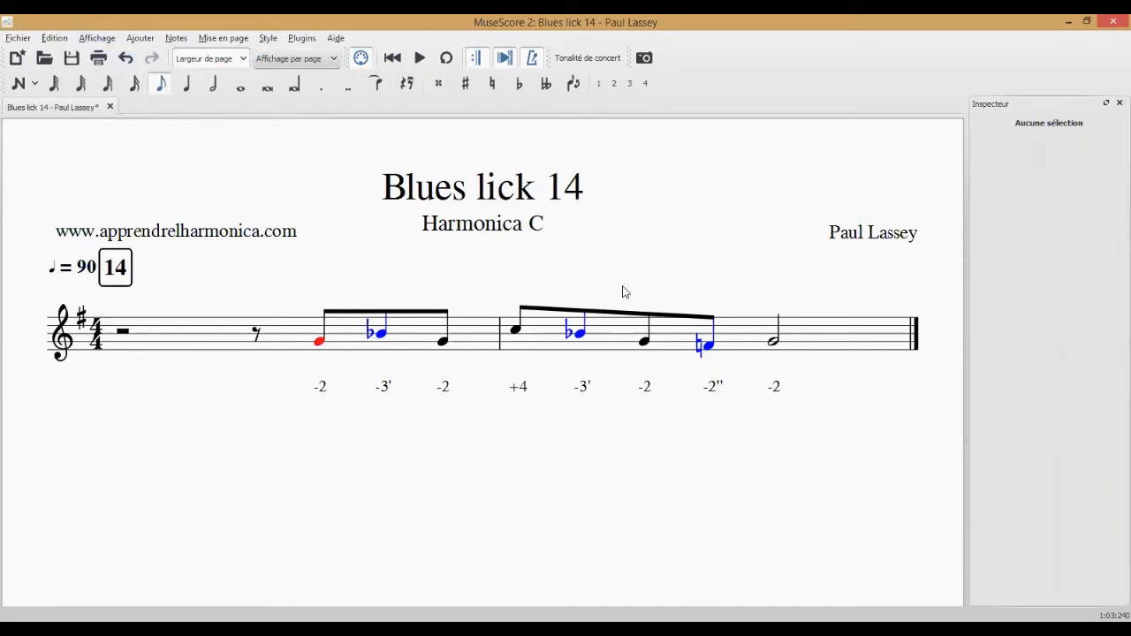
# Undo the note's colour change and close the Inspector
pyautogui.click(124, 58)
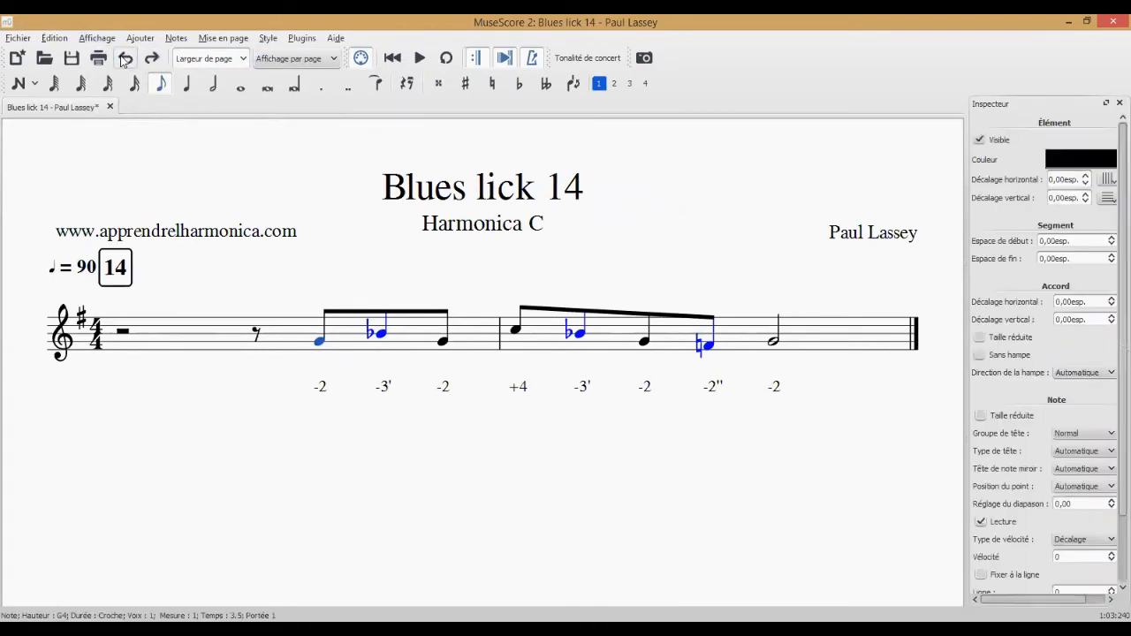
pyautogui.click(336, 449)
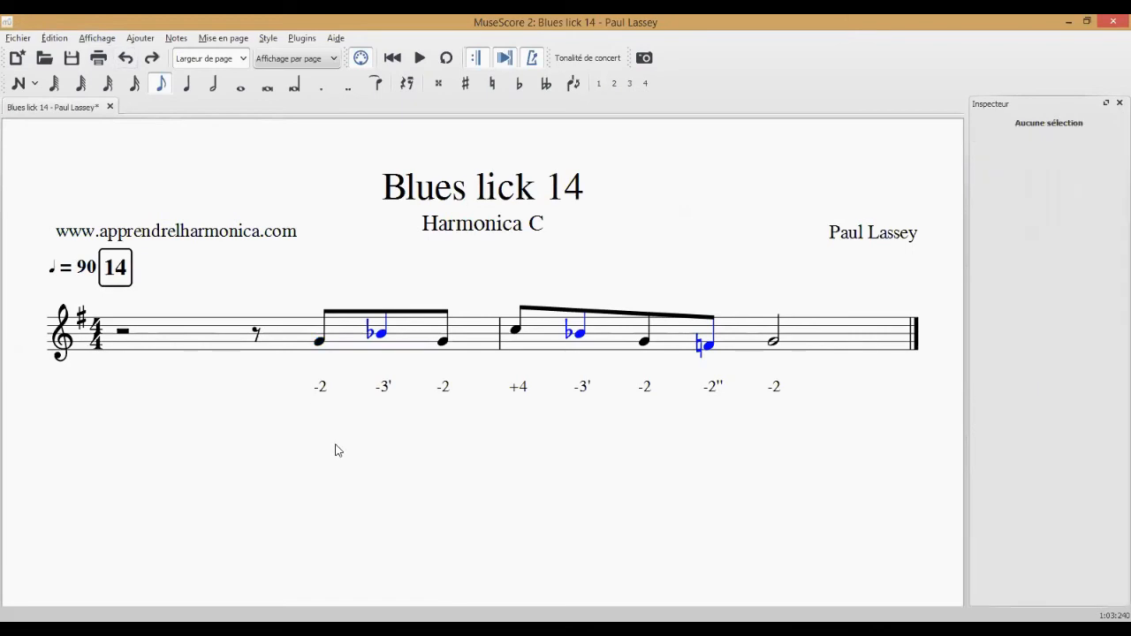
pyautogui.click(1110, 105)
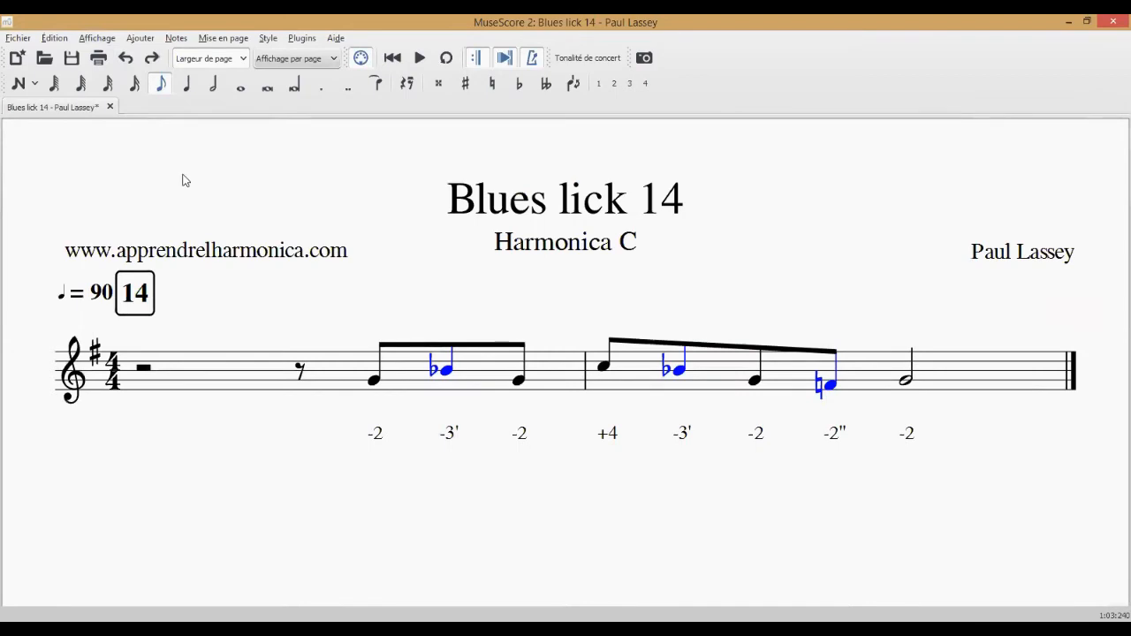
# Show the palettes and switch the workspace to Avancé
pyautogui.click(96, 38)
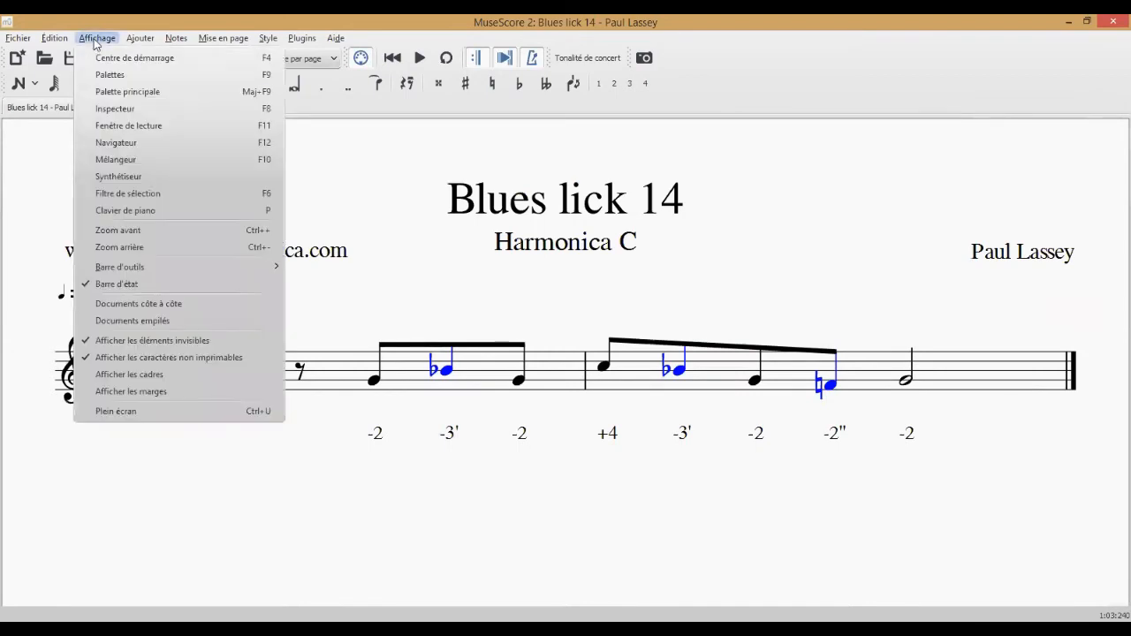
pyautogui.click(101, 74)
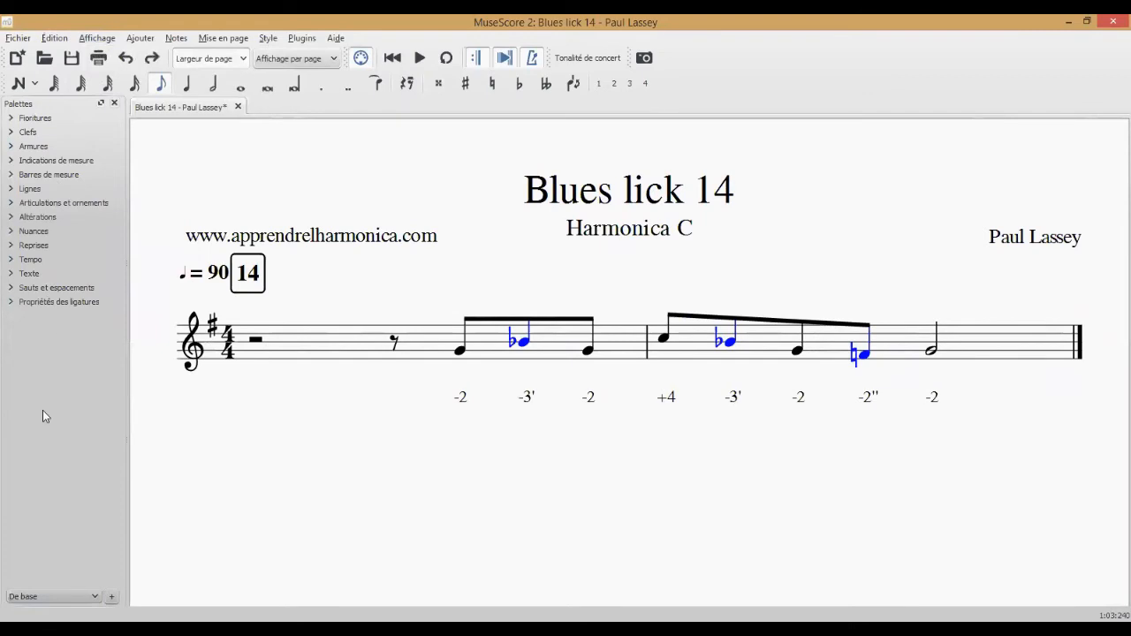
pyautogui.click(53, 597)
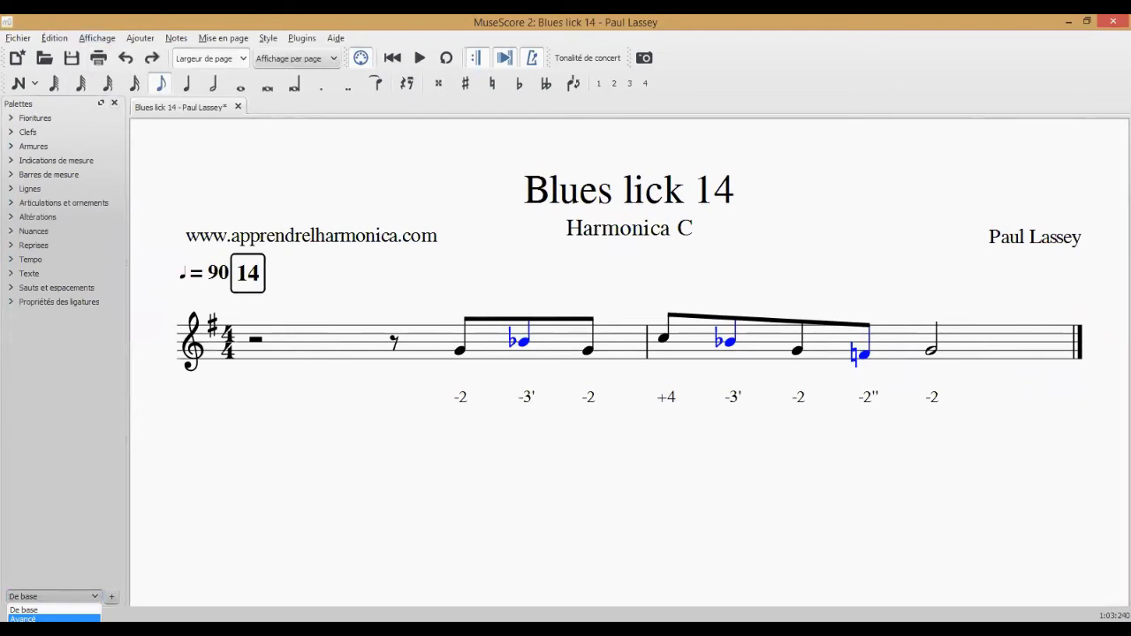
pyautogui.click(53, 619)
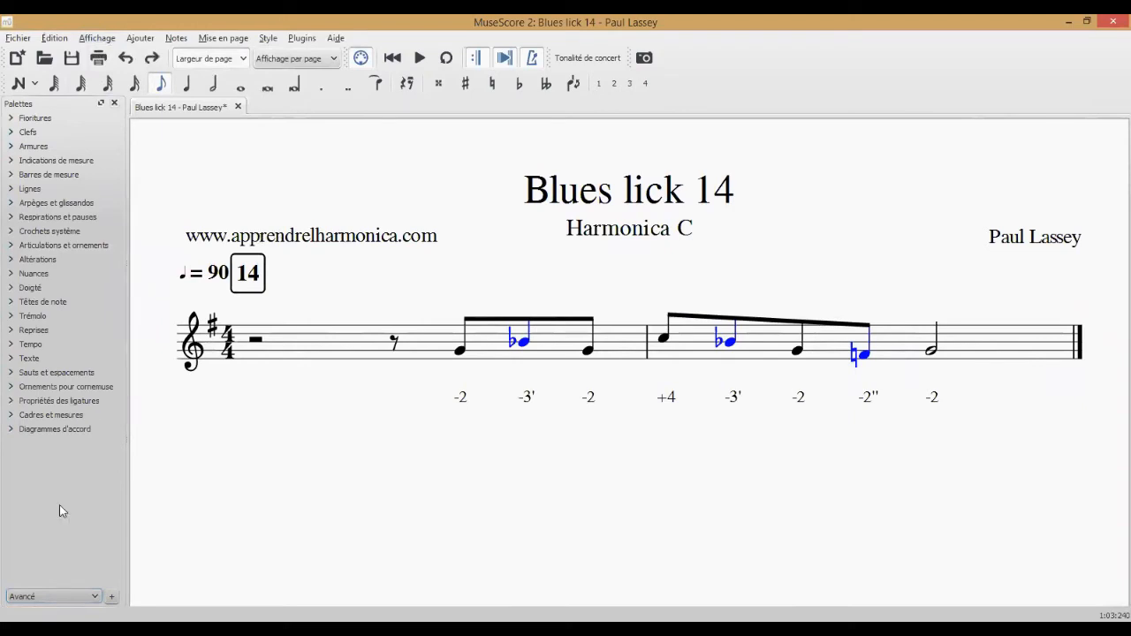
# Switch the workspace to Images and expand the Images palette
pyautogui.click(53, 597)
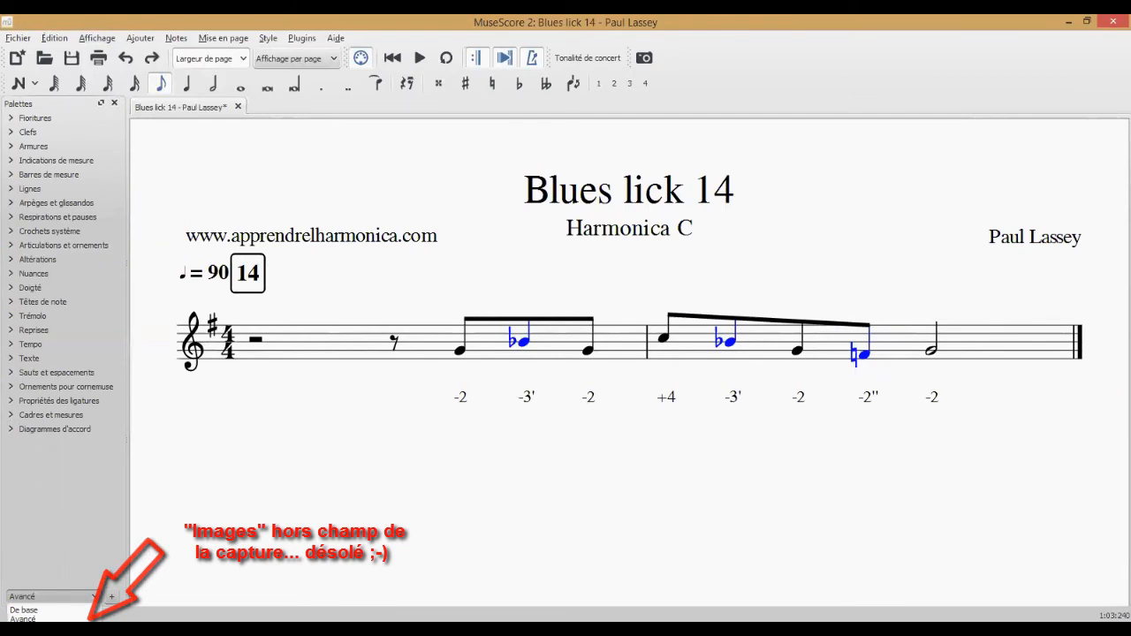
pyautogui.click(35, 629)
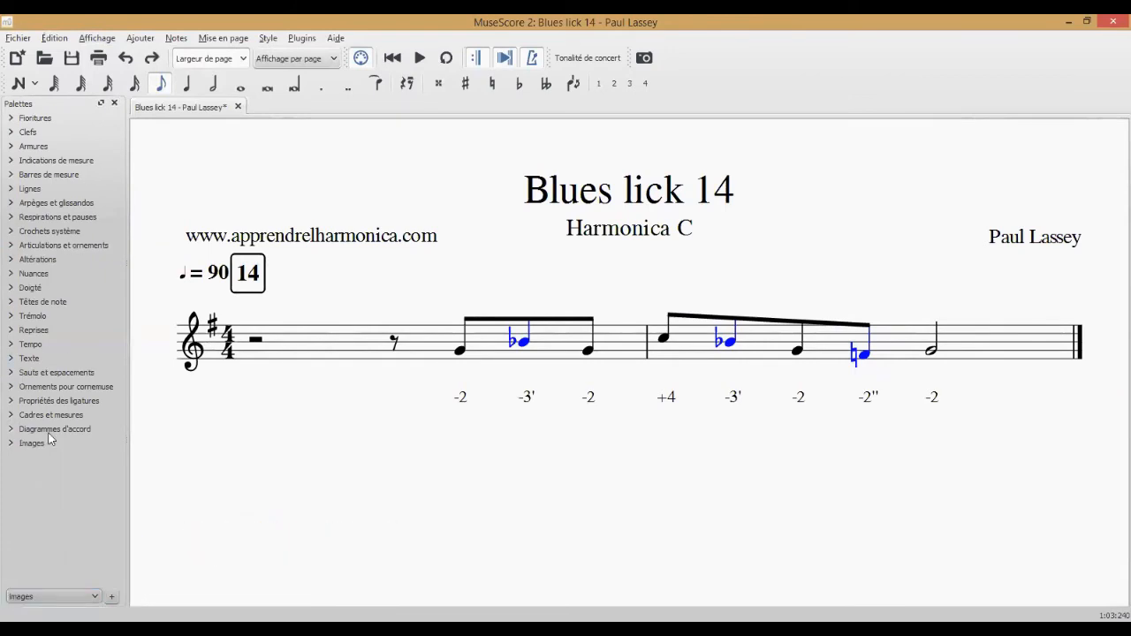
pyautogui.click(11, 444)
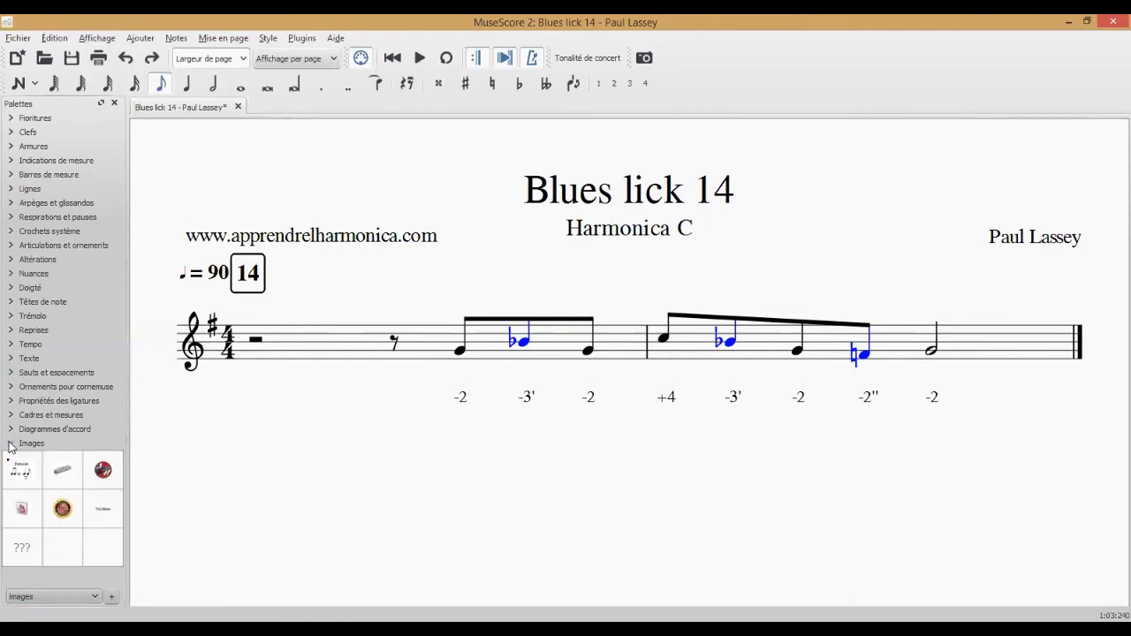
# Add the Ternaire swing image to the score, enlarge it slightly and place it beside the boxed 14
pyautogui.moveTo(20, 475); pyautogui.dragTo(372, 496)
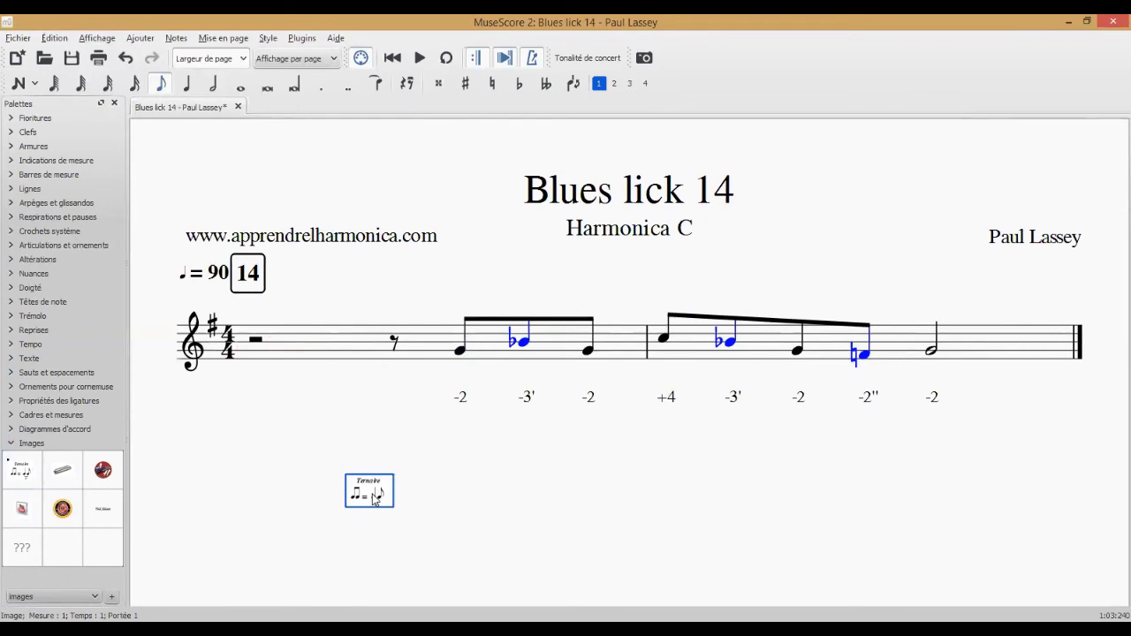
pyautogui.doubleClick(373, 496)
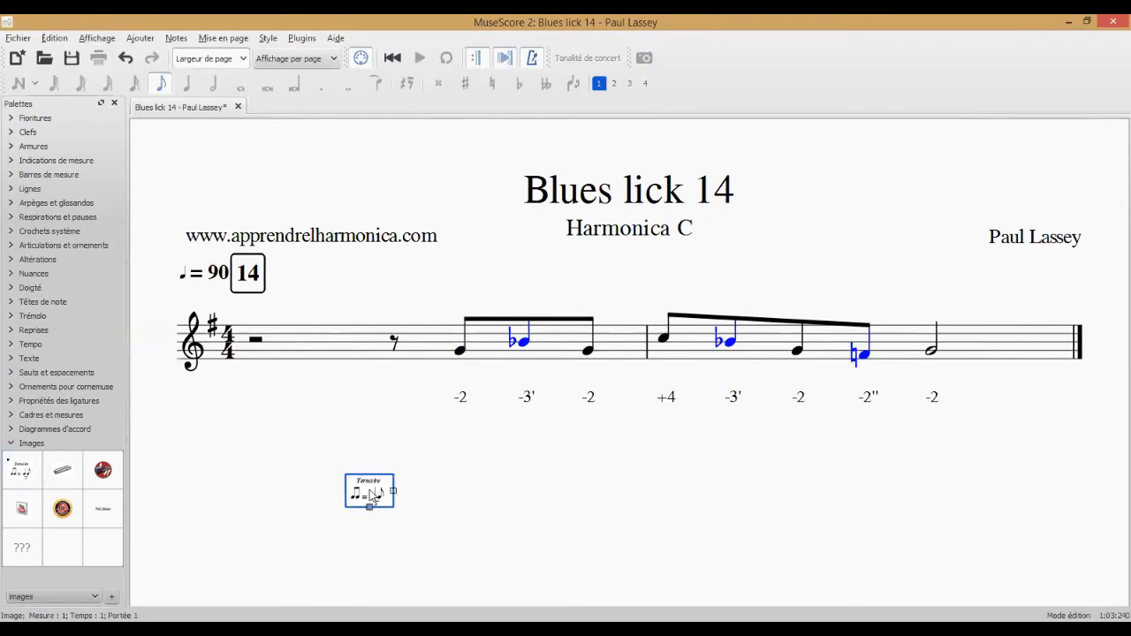
pyautogui.moveTo(393, 490)
pyautogui.mouseDown()
pyautogui.moveTo(530, 514)
pyautogui.moveTo(528, 525)
pyautogui.moveTo(415, 485)
pyautogui.mouseUp()
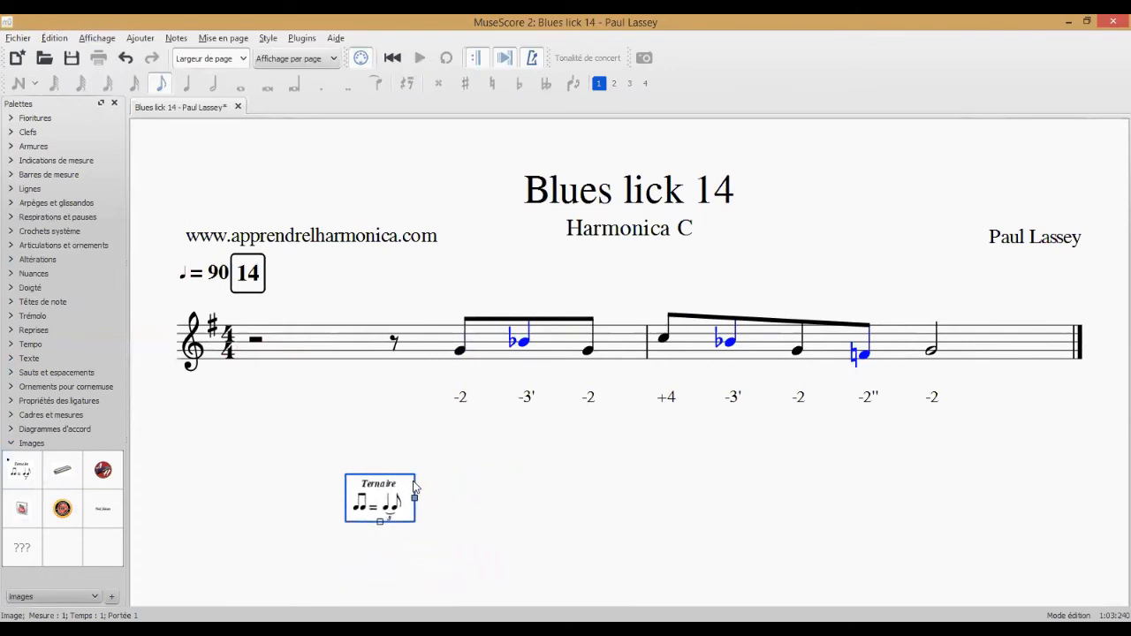
pyautogui.click(570, 496)
pyautogui.moveTo(380, 504); pyautogui.dragTo(303, 281)
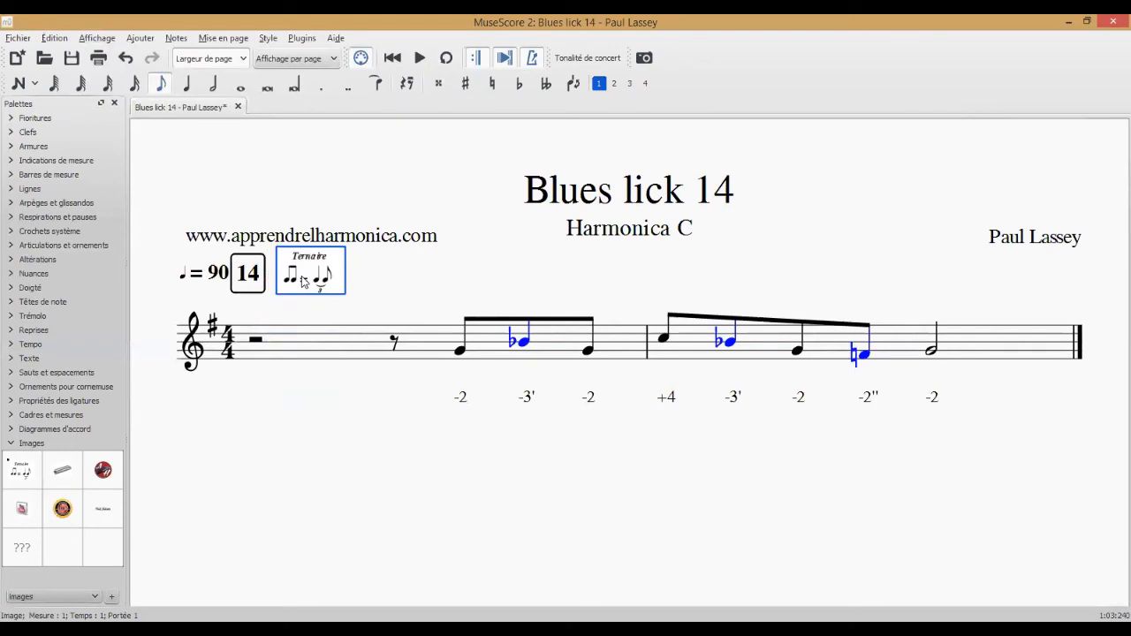
pyautogui.click(464, 282)
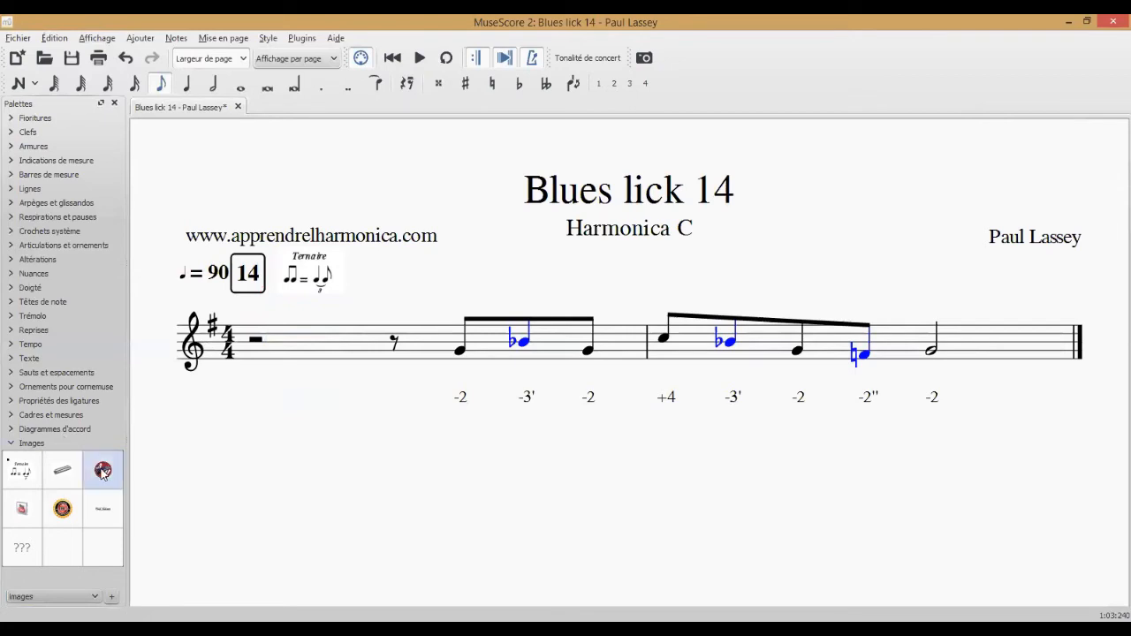
# Add the round red AH logo from the Images palette above the composer's name
pyautogui.moveTo(103, 470); pyautogui.dragTo(1044, 182)
pyautogui.doubleClick(873, 197)
pyautogui.press('Escape')
pyautogui.click(963, 201)
pyautogui.click(811, 274)
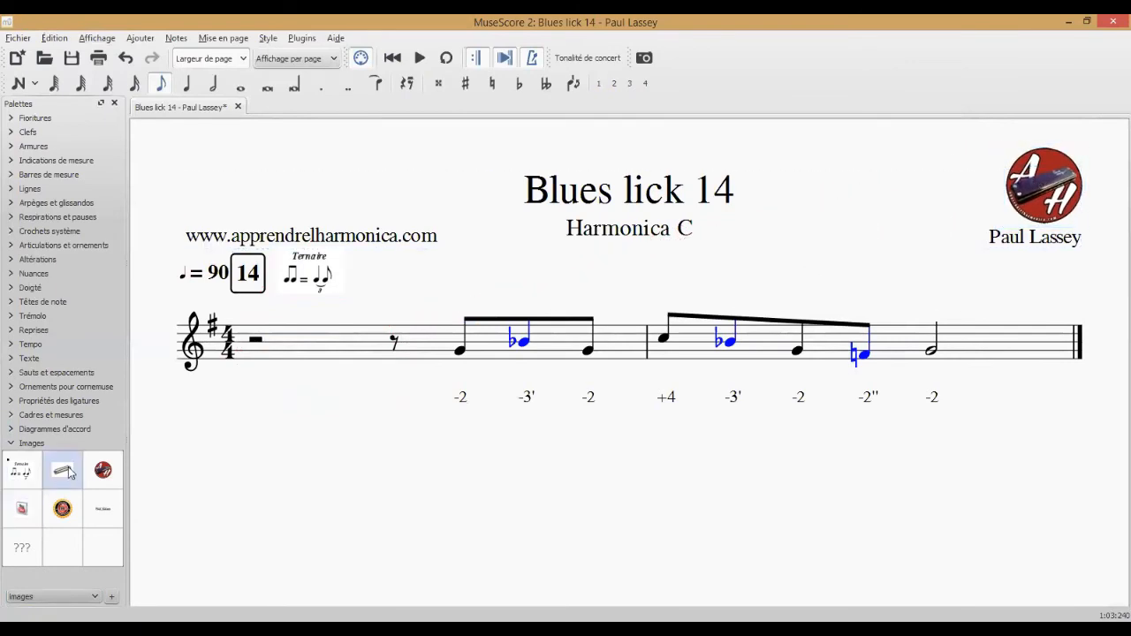
# Add the harmonica picture from the Images palette and centre it under the Harmonica C subtitle
pyautogui.moveTo(66, 473); pyautogui.dragTo(642, 270)
pyautogui.click(438, 325)
pyautogui.doubleClick(618, 263)
pyautogui.click(711, 273)
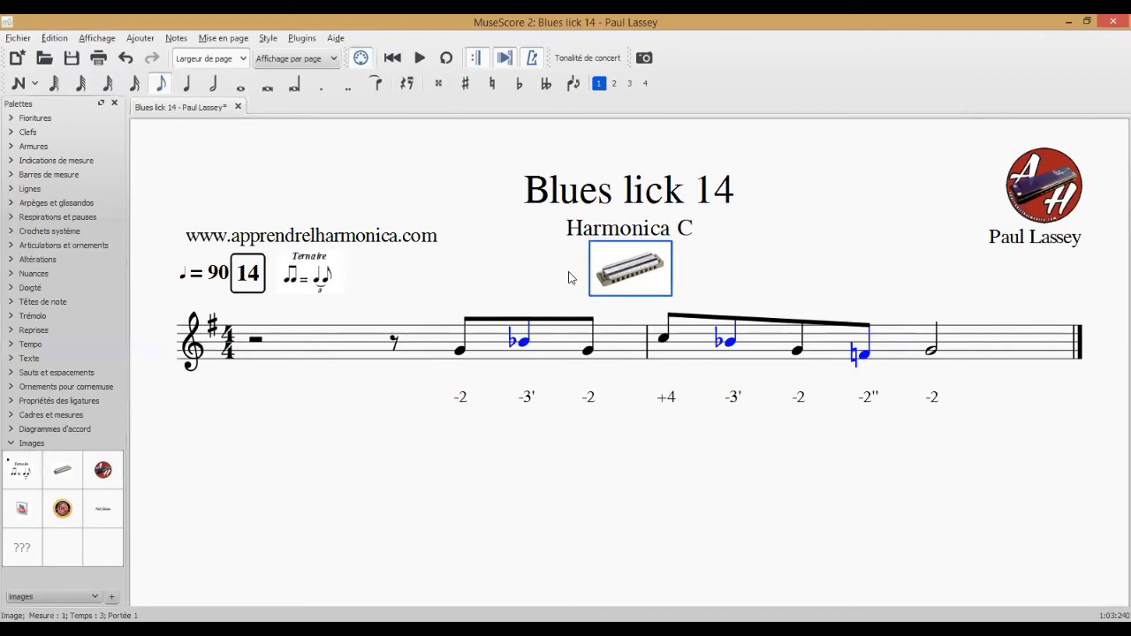
pyautogui.click(465, 488)
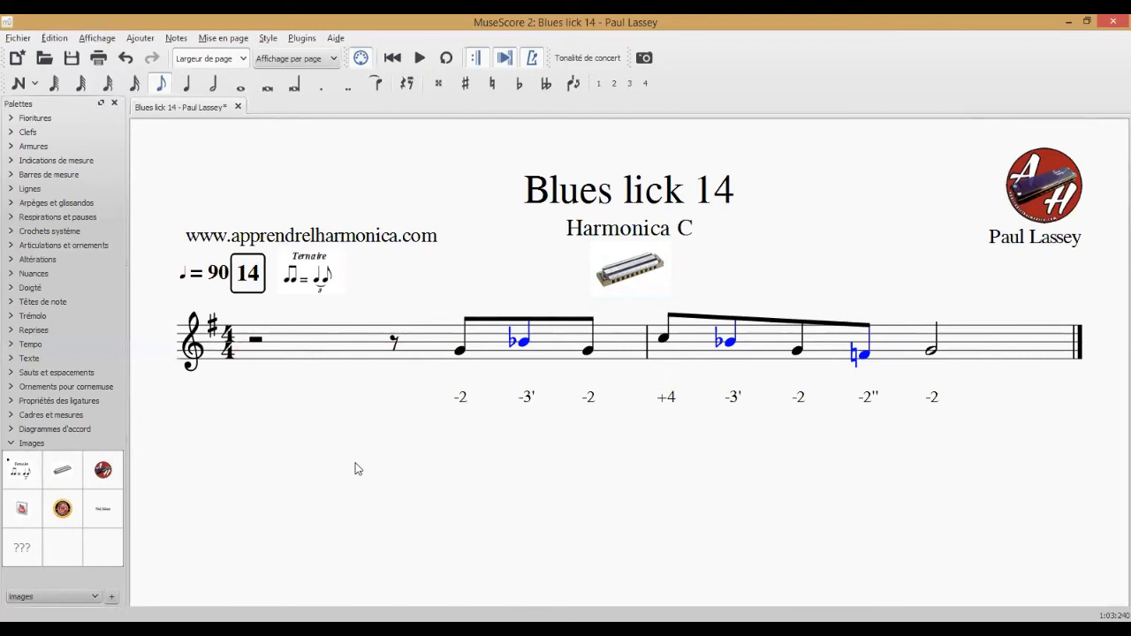
# Collapse the Images palette and delete the Ternaire, harmonica and AH logo images from the score
pyautogui.click(13, 443)
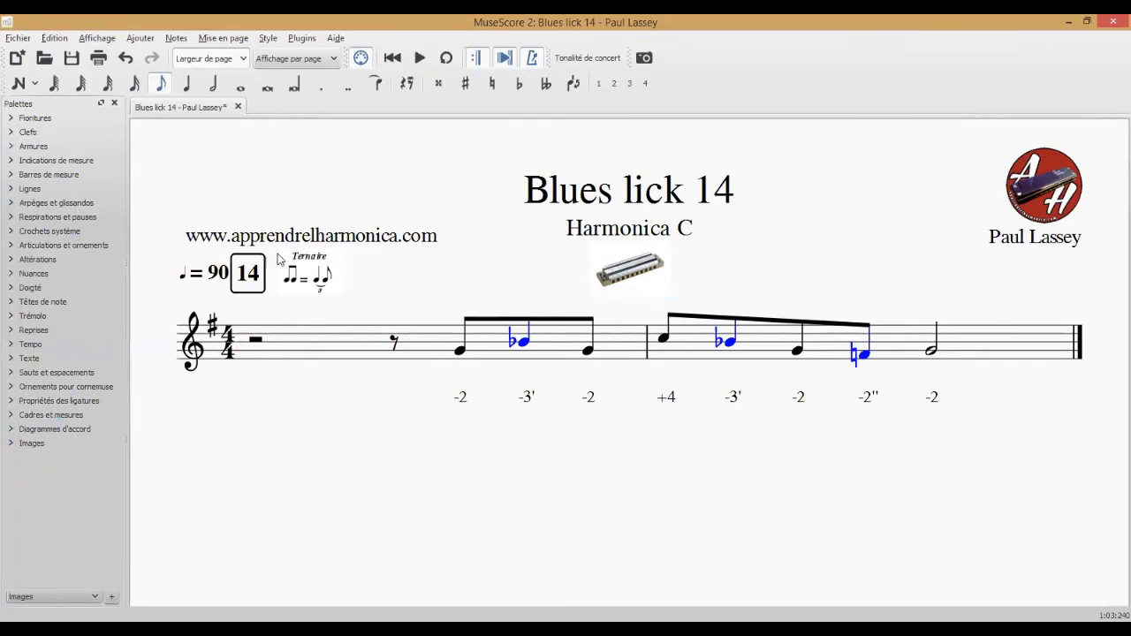
pyautogui.click(315, 274)
pyautogui.press('Delete')
pyautogui.click(630, 270)
pyautogui.press('Delete')
pyautogui.click(1032, 186)
pyautogui.press('Delete')
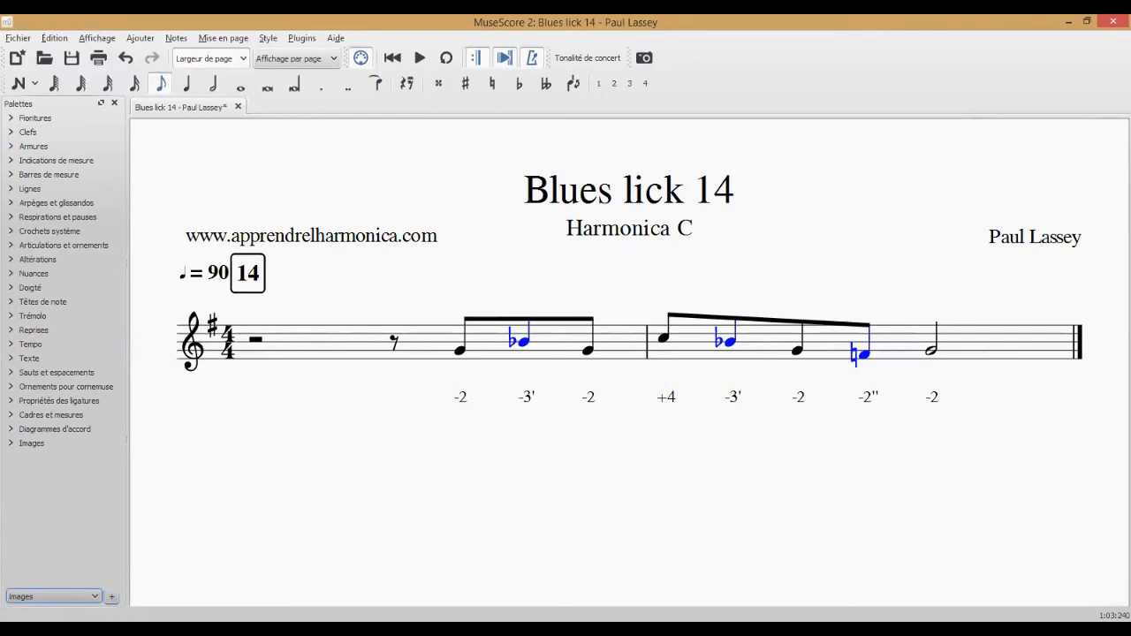
# From the De base workspace, create a new workspace, trying the name Images and settling on Test
pyautogui.click(53, 597)
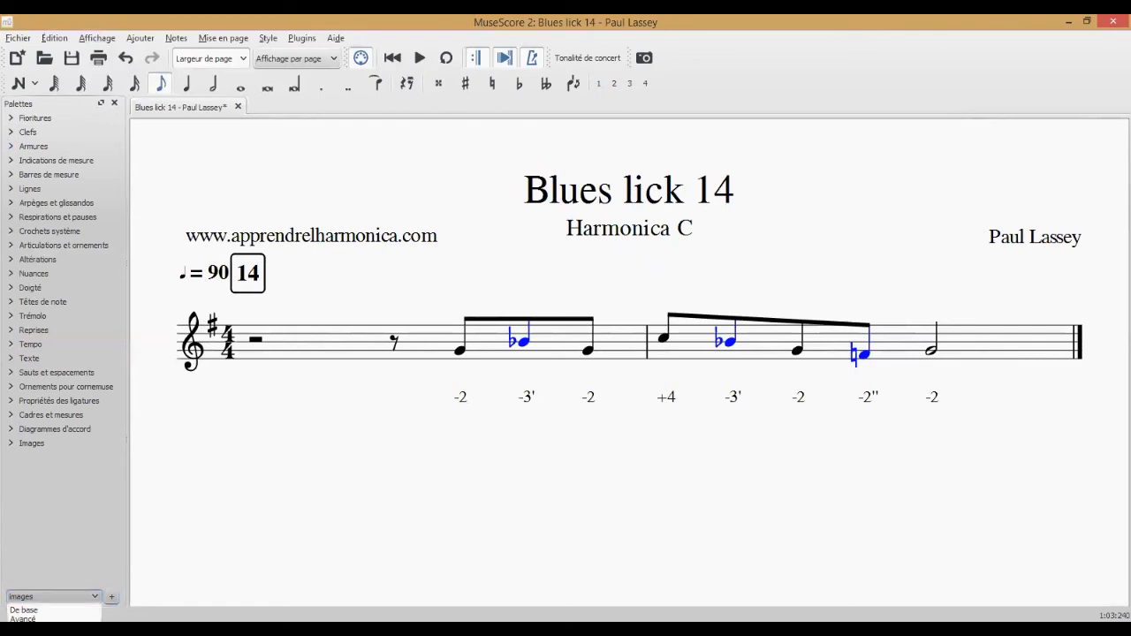
pyautogui.click(24, 610)
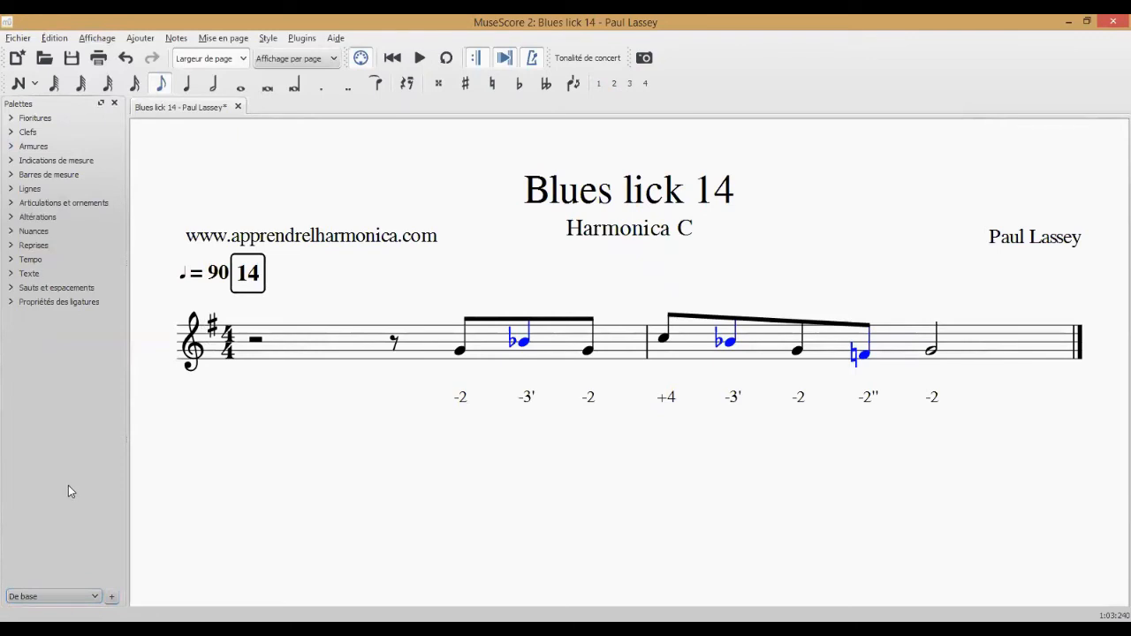
pyautogui.click(111, 597)
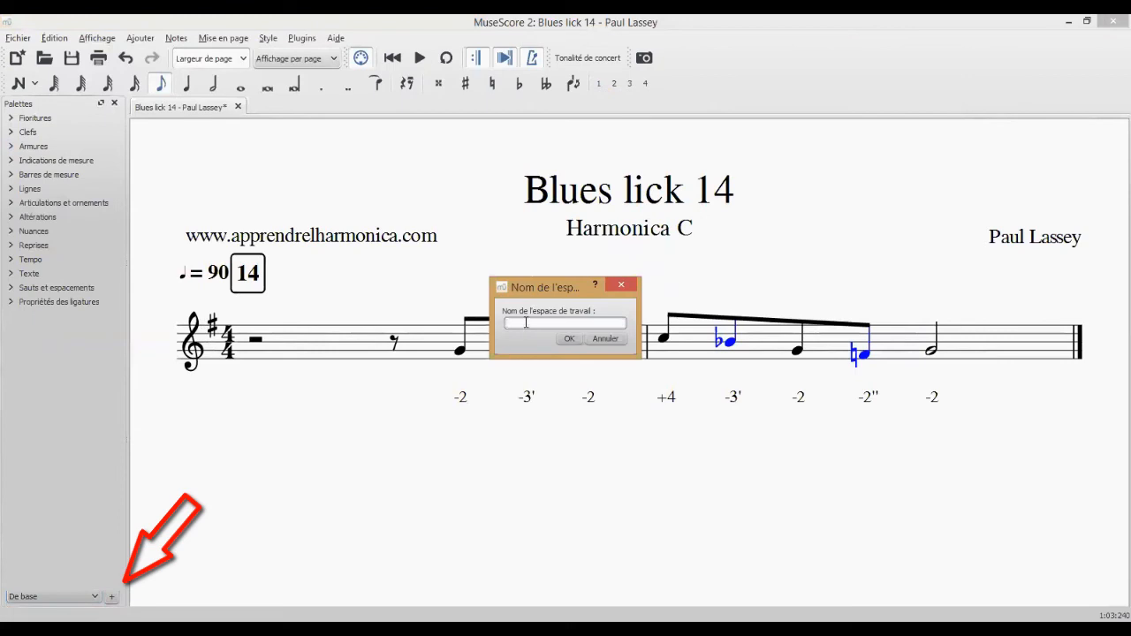
pyautogui.write('I')
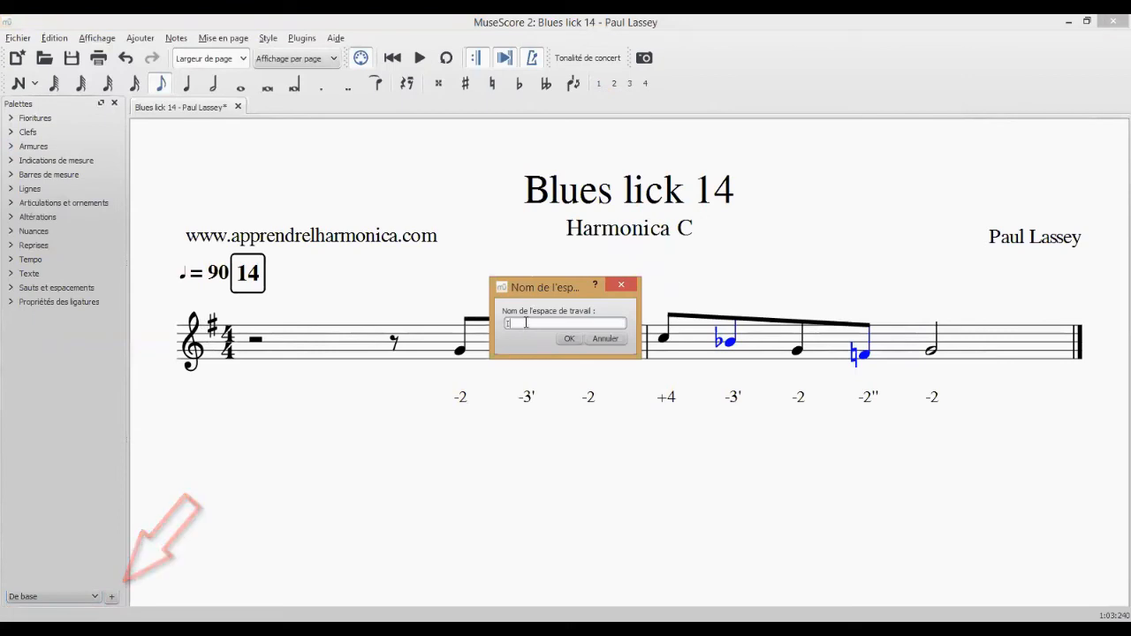
pyautogui.write('mages')
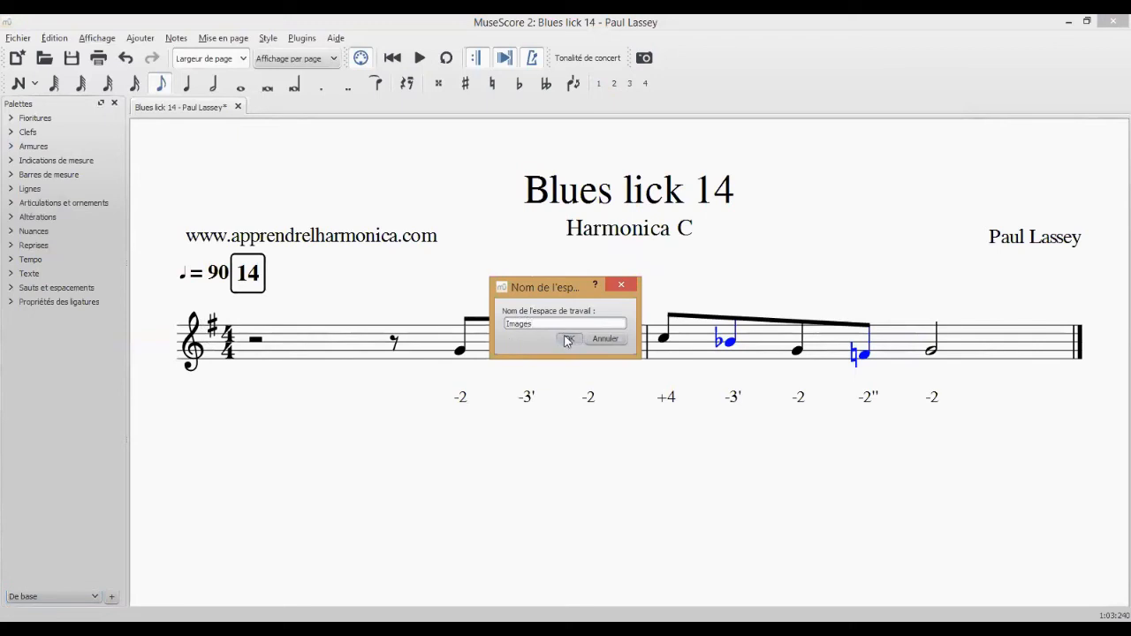
pyautogui.click(568, 341)
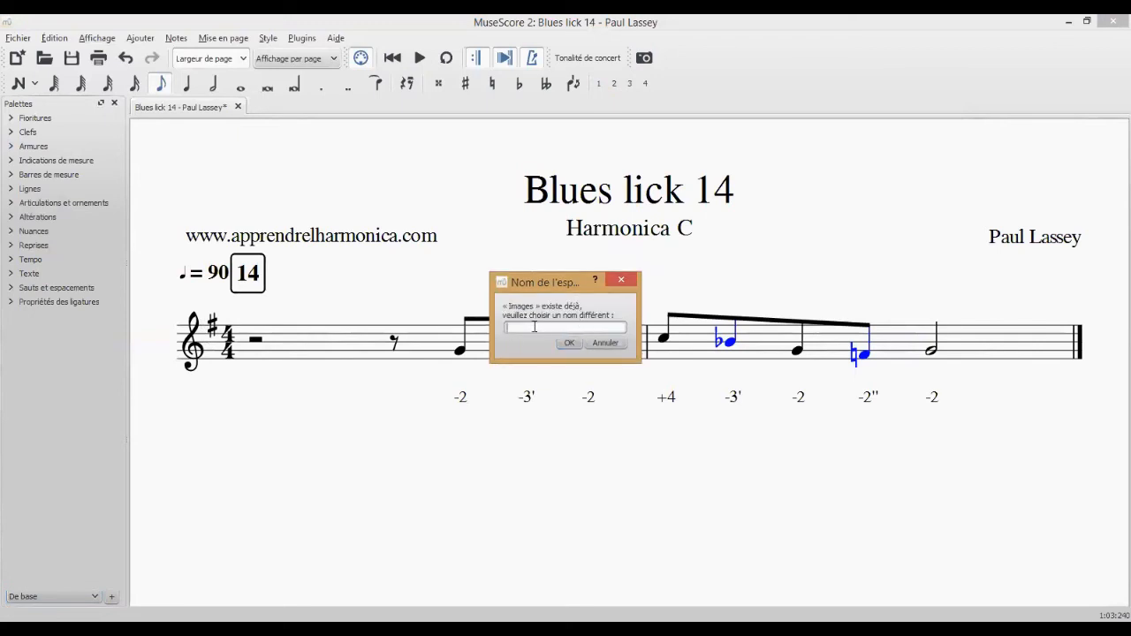
pyautogui.write('Test')
pyautogui.click(568, 342)
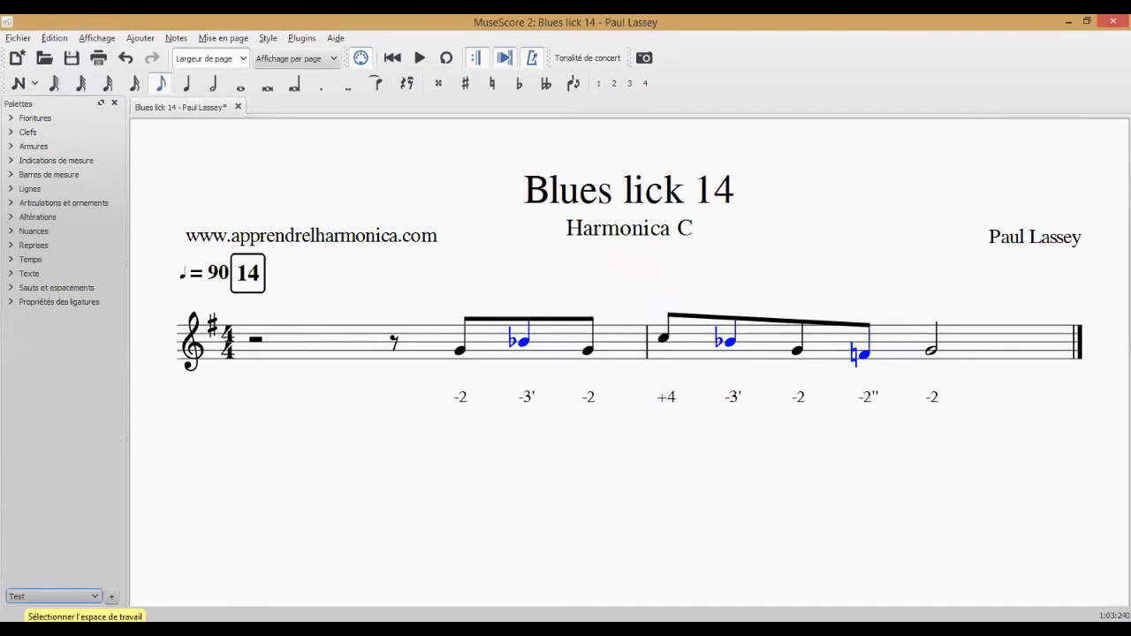
# In the Test workspace, insert a new palette named Images above Reprises, with the grid and the "Plus d'éléments" cell shown, and expand it
pyautogui.click(53, 596)
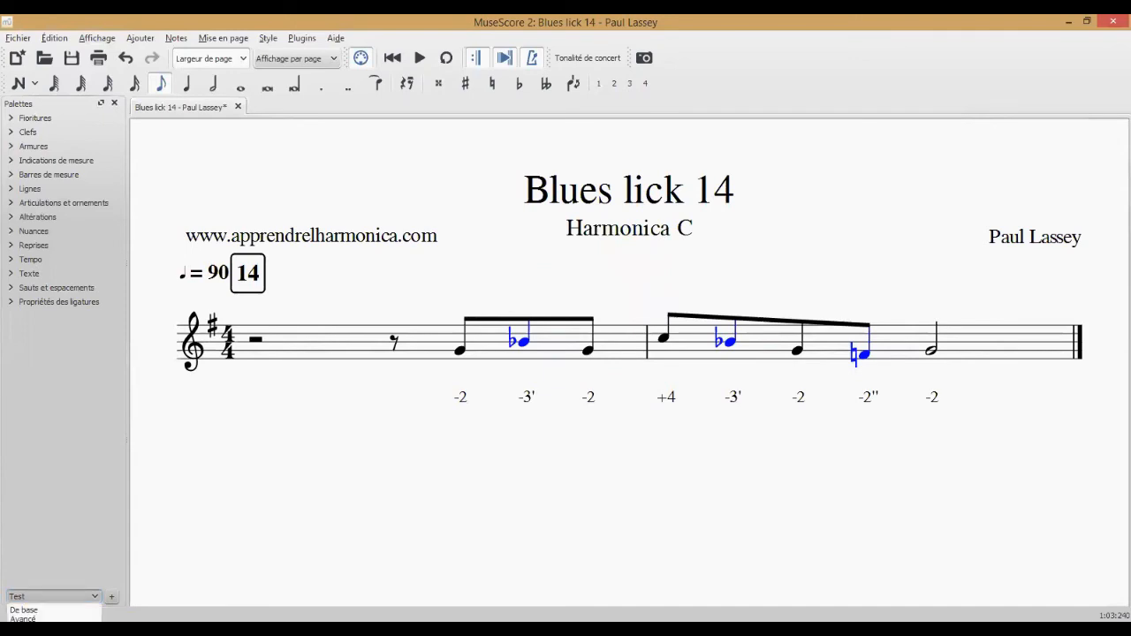
pyautogui.click(67, 581)
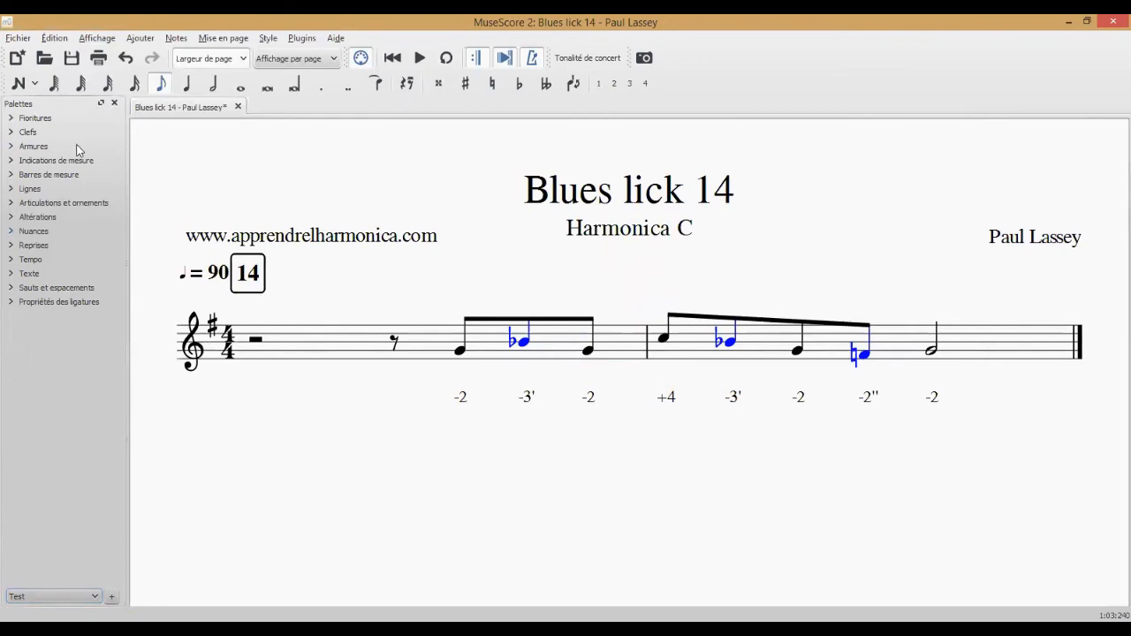
pyautogui.rightClick(71, 241)
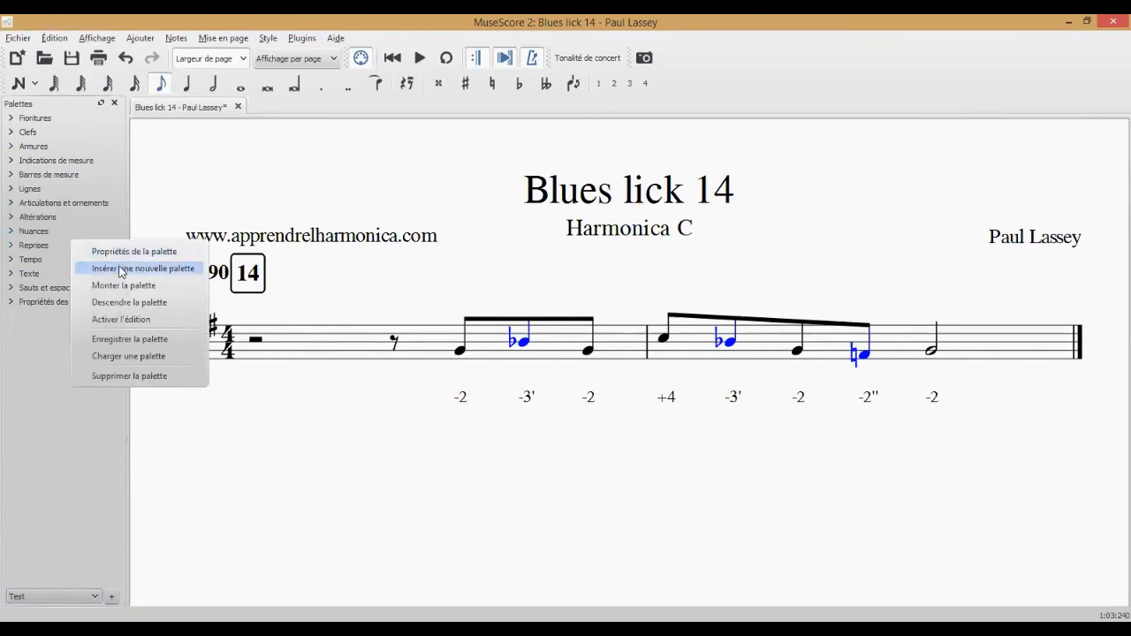
pyautogui.click(122, 269)
pyautogui.moveTo(364, 361); pyautogui.dragTo(271, 363)
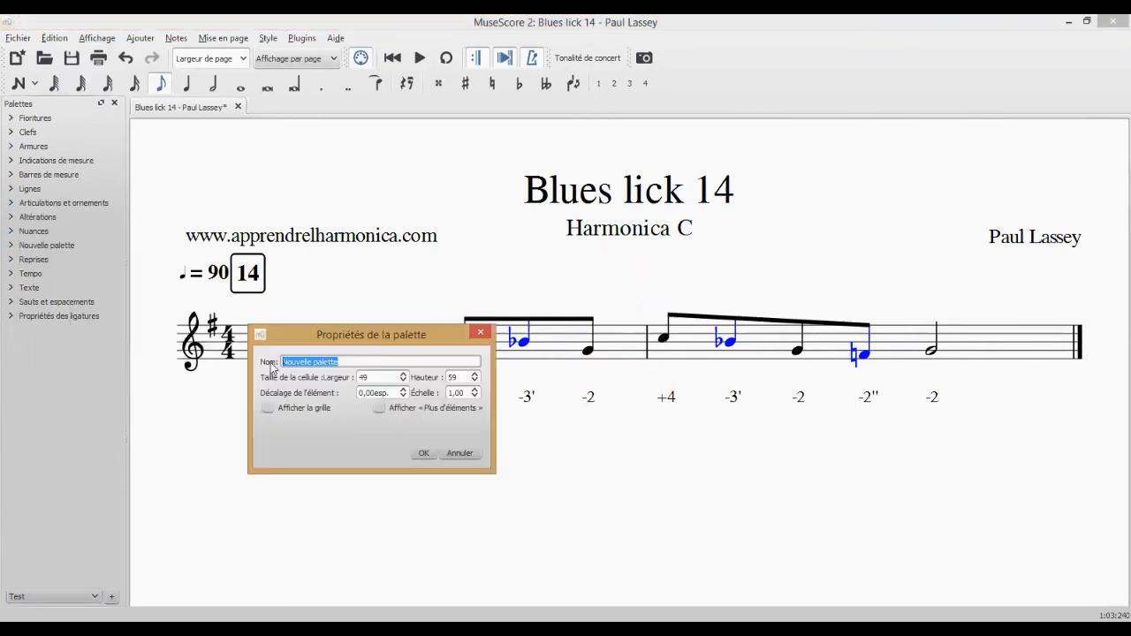
pyautogui.write('Images')
pyautogui.click(267, 408)
pyautogui.click(383, 410)
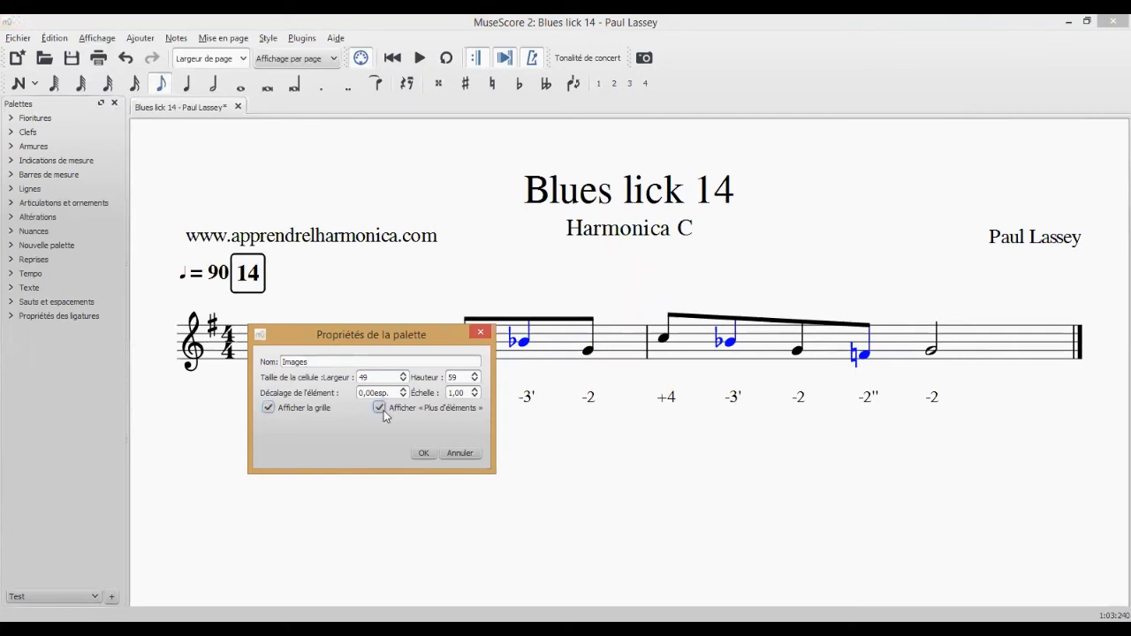
pyautogui.click(422, 452)
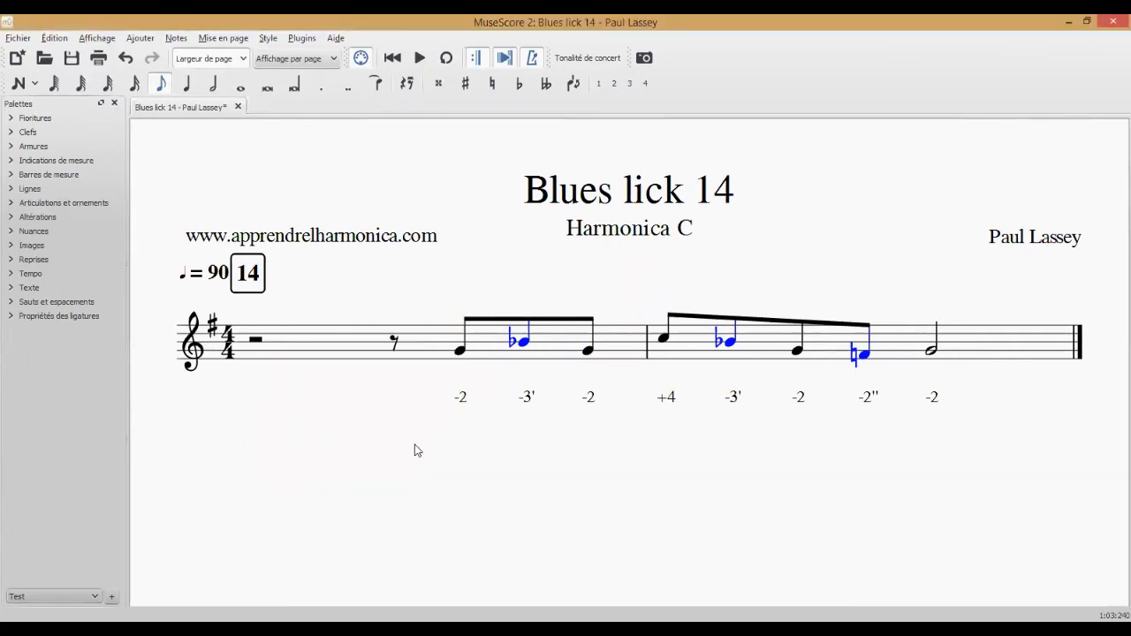
pyautogui.click(9, 248)
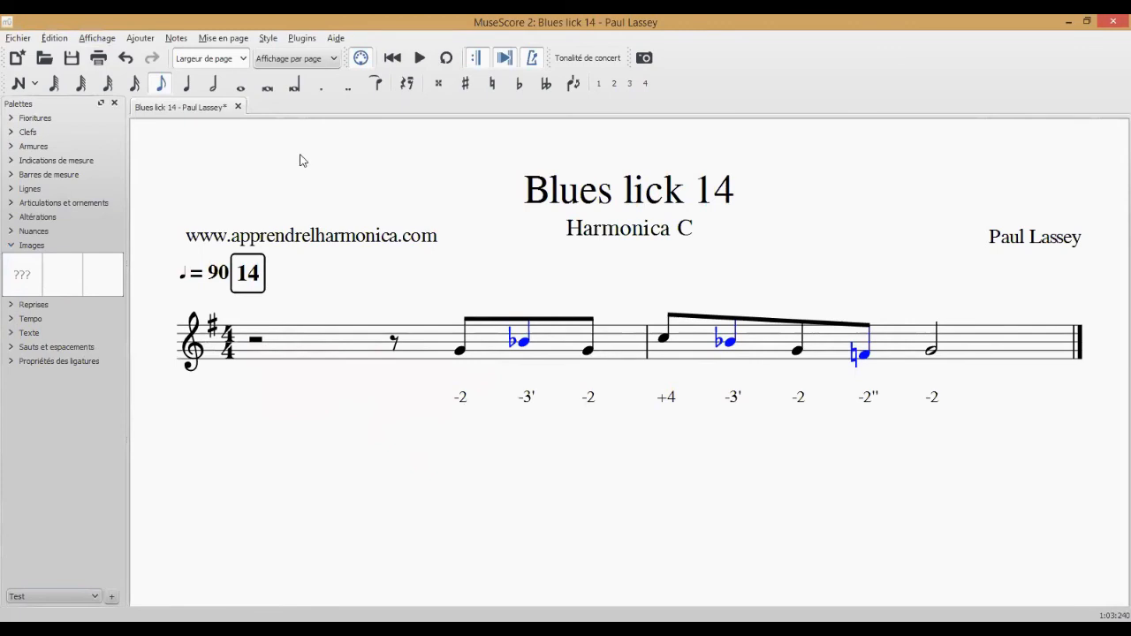
# Turn on the display of frames and insert the image ternaire.JPG into the vertical title frame
pyautogui.click(97, 38)
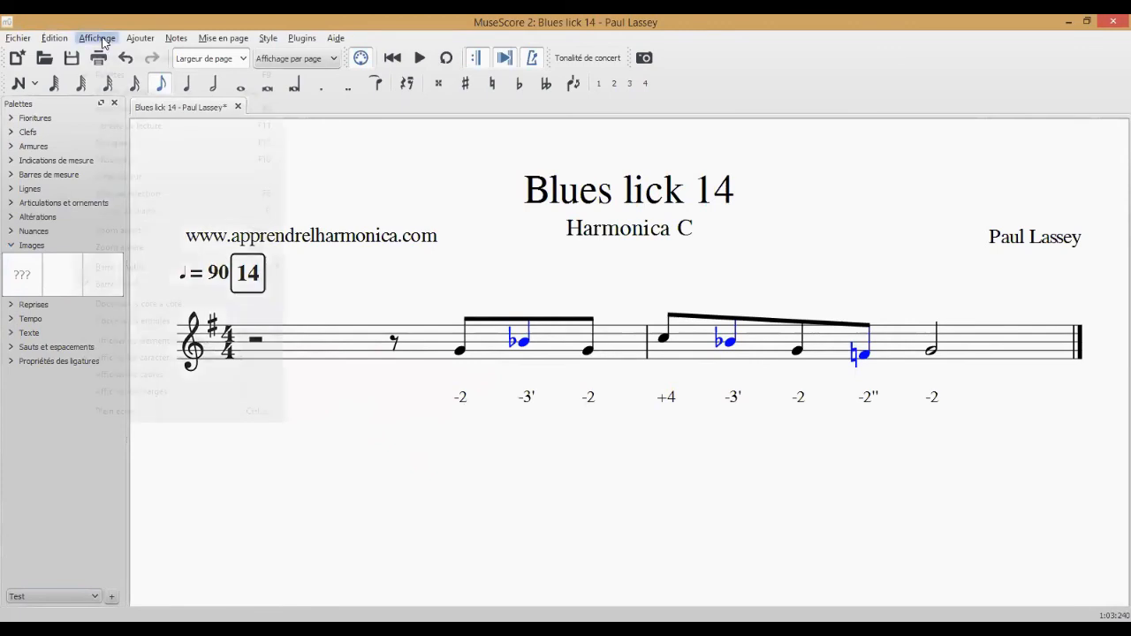
pyautogui.click(131, 375)
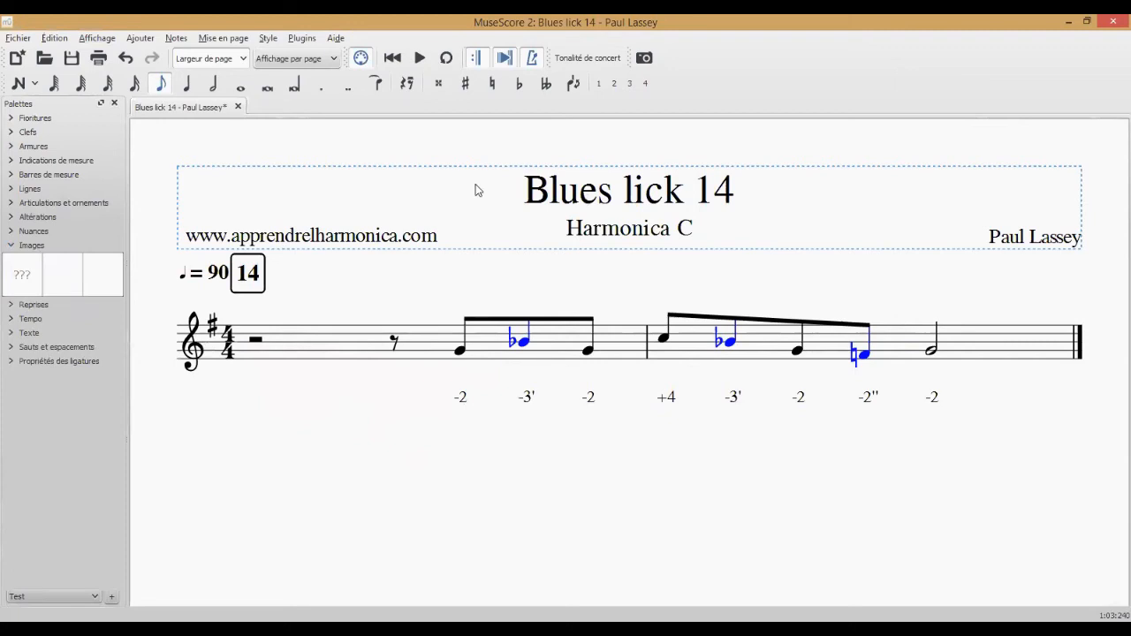
pyautogui.rightClick(432, 189)
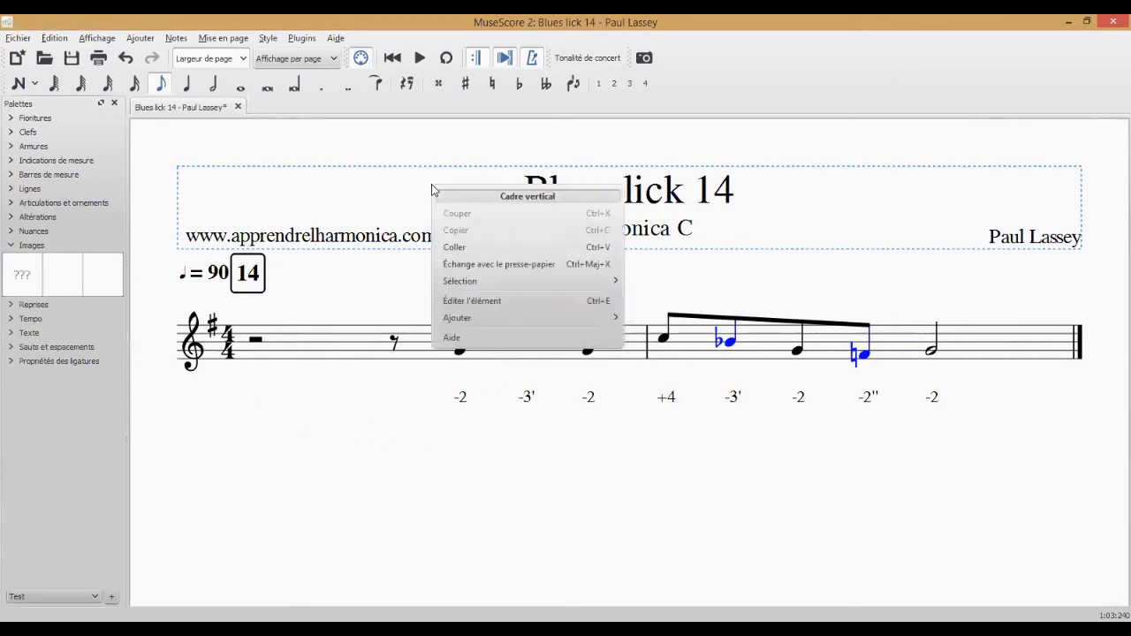
pyautogui.moveTo(469, 324)
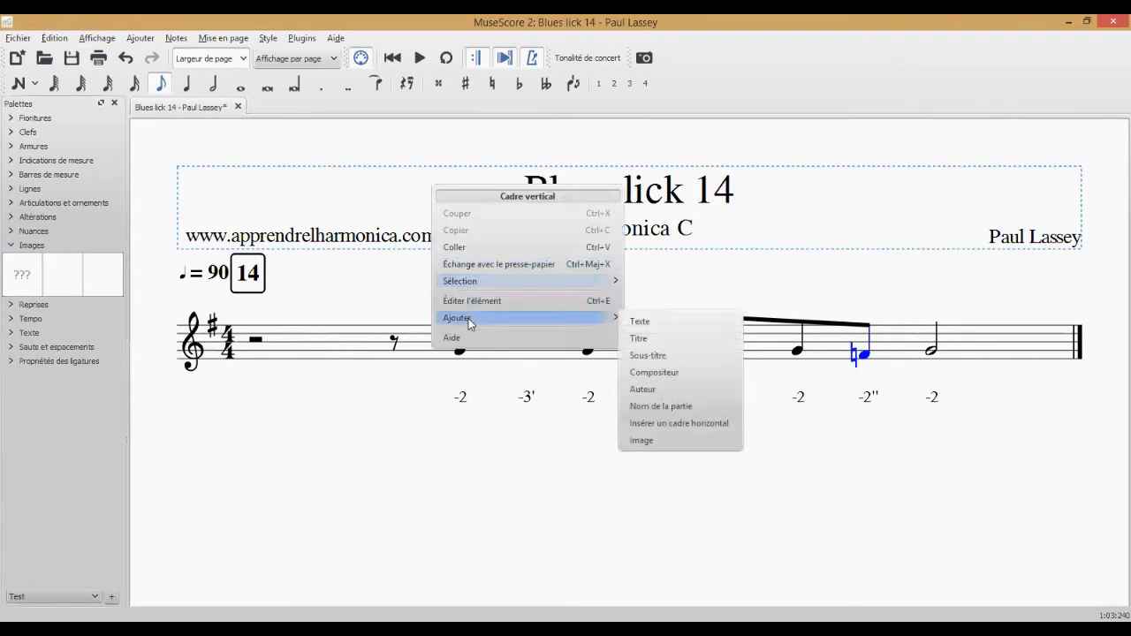
pyautogui.click(644, 441)
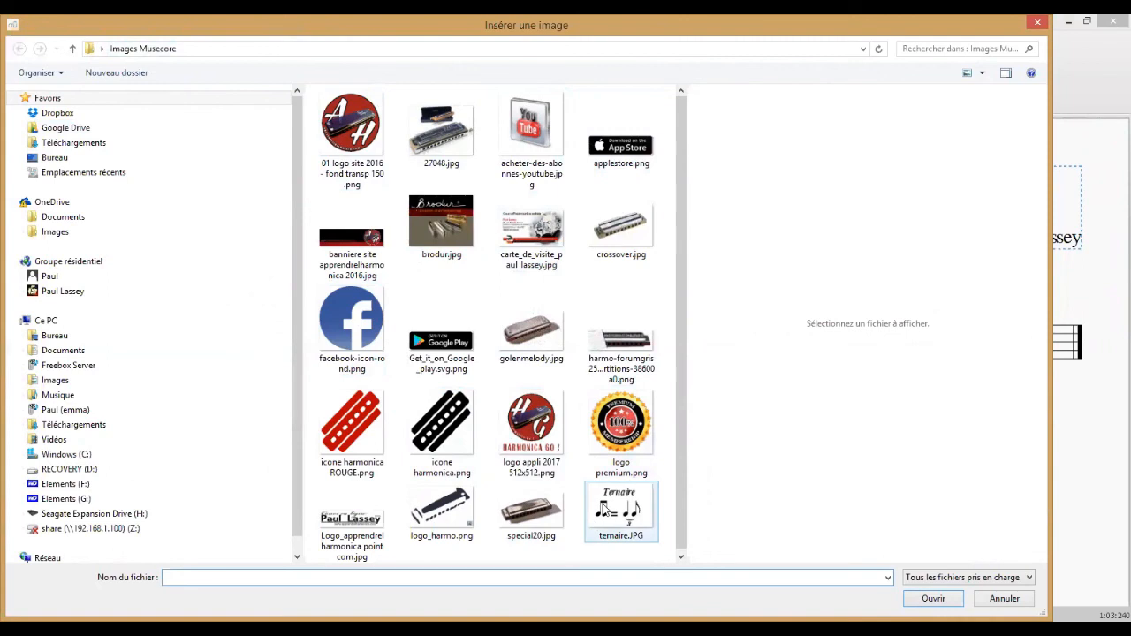
pyautogui.click(616, 511)
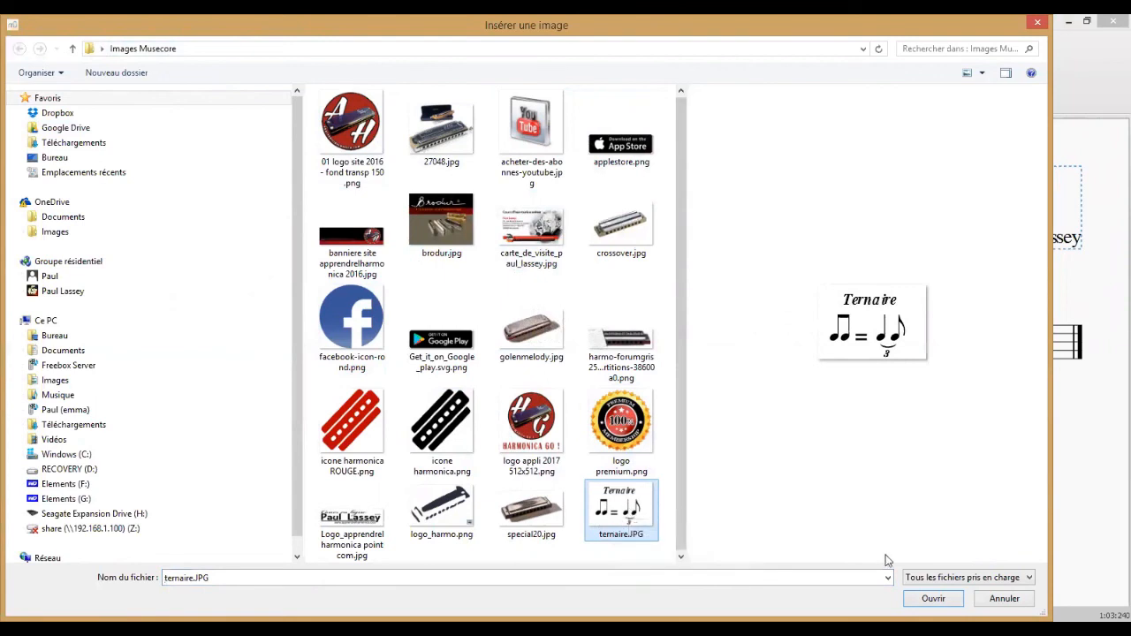
pyautogui.click(933, 599)
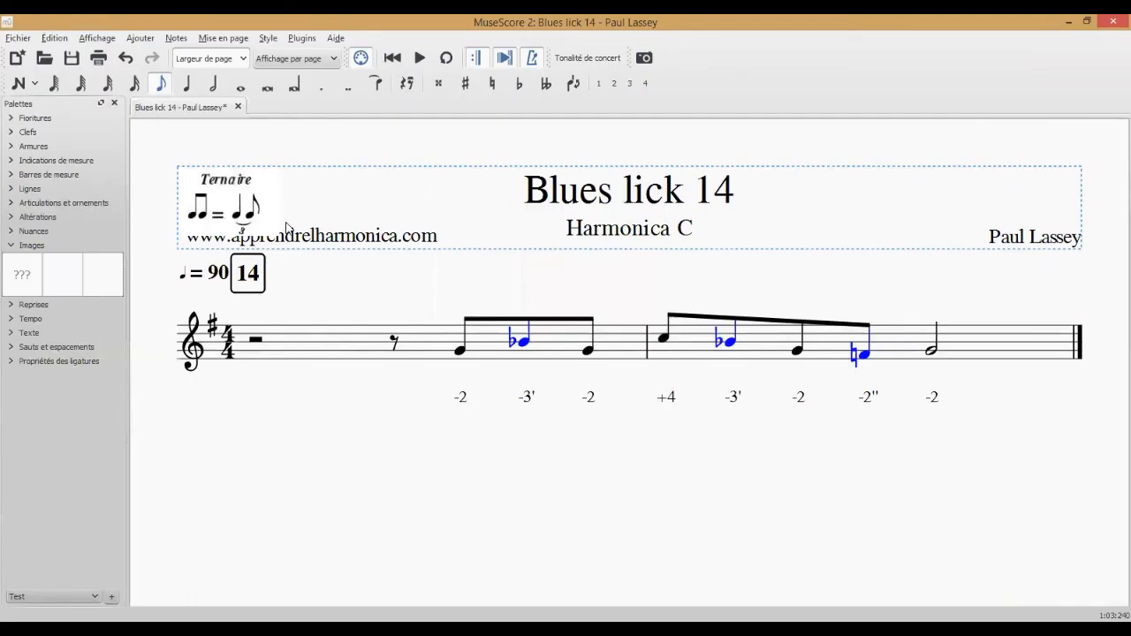
# Shrink the Ternaire image to a small icon and place it just after the boxed 14 above the staff
pyautogui.moveTo(238, 208); pyautogui.dragTo(370, 463)
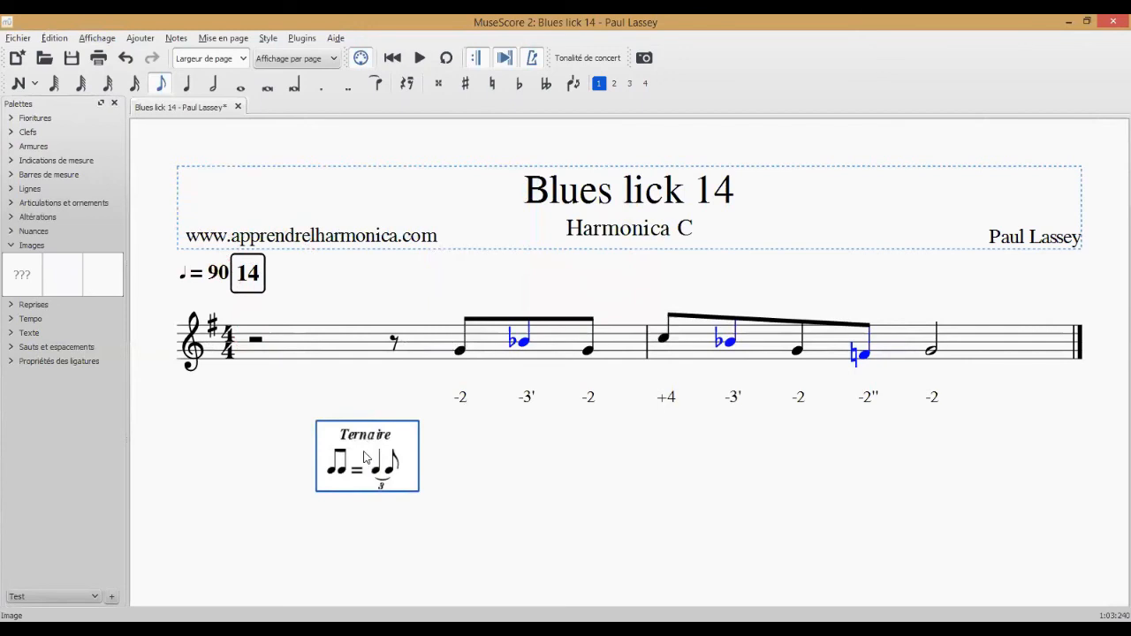
pyautogui.doubleClick(364, 456)
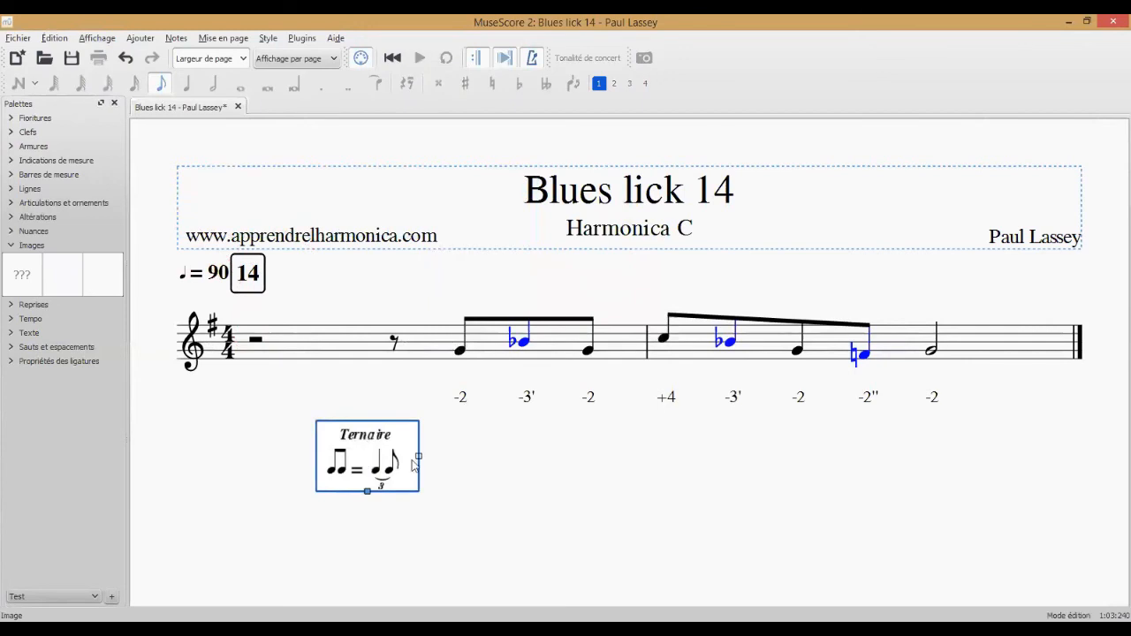
pyautogui.moveTo(419, 456); pyautogui.dragTo(380, 454)
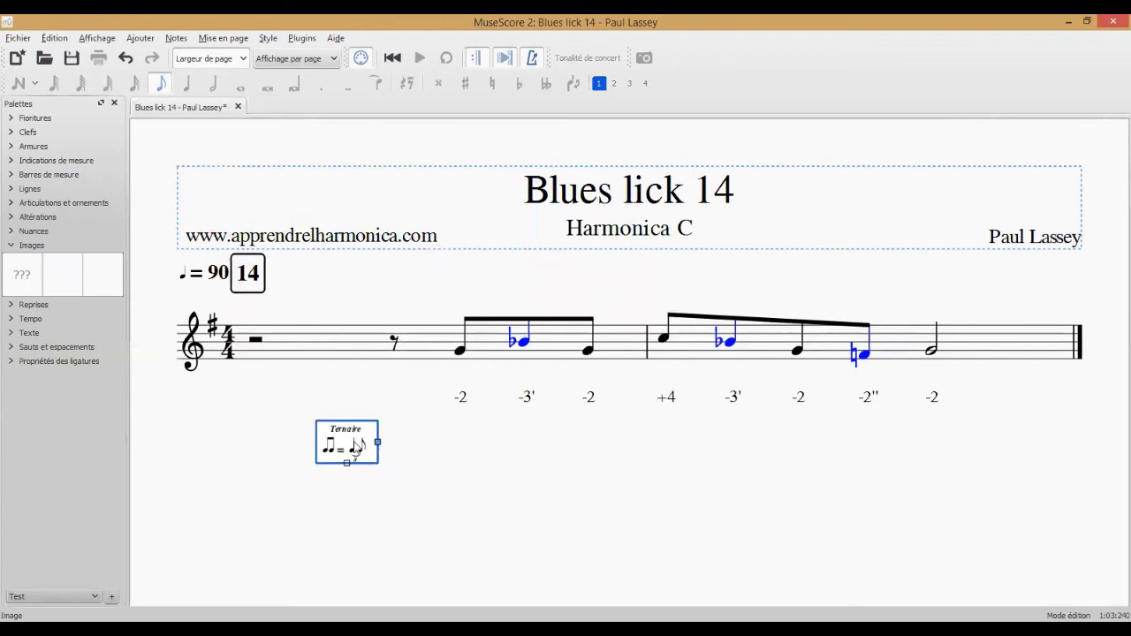
pyautogui.moveTo(356, 449); pyautogui.dragTo(309, 284)
pyautogui.press('Escape')
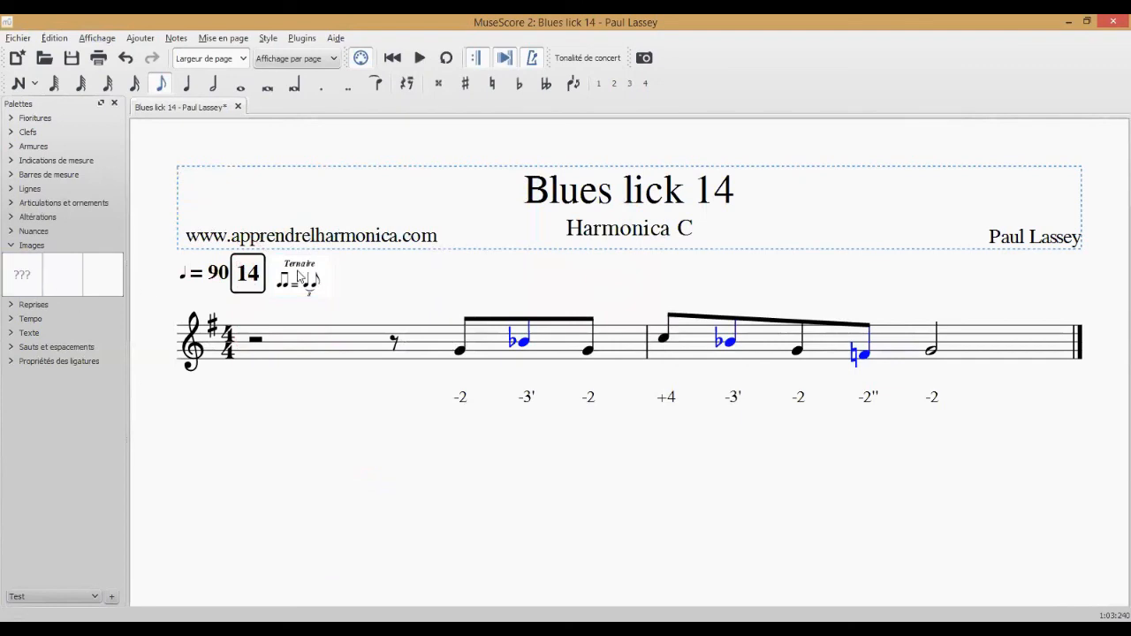
pyautogui.doubleClick(307, 281)
pyautogui.moveTo(309, 284); pyautogui.dragTo(289, 272)
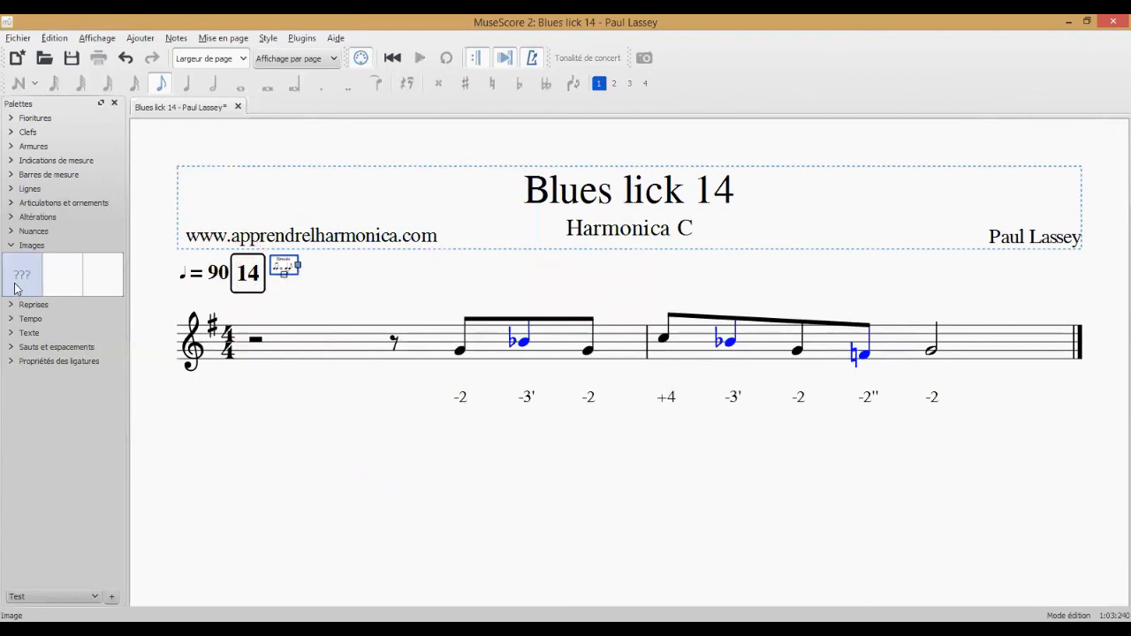
pyautogui.click(362, 288)
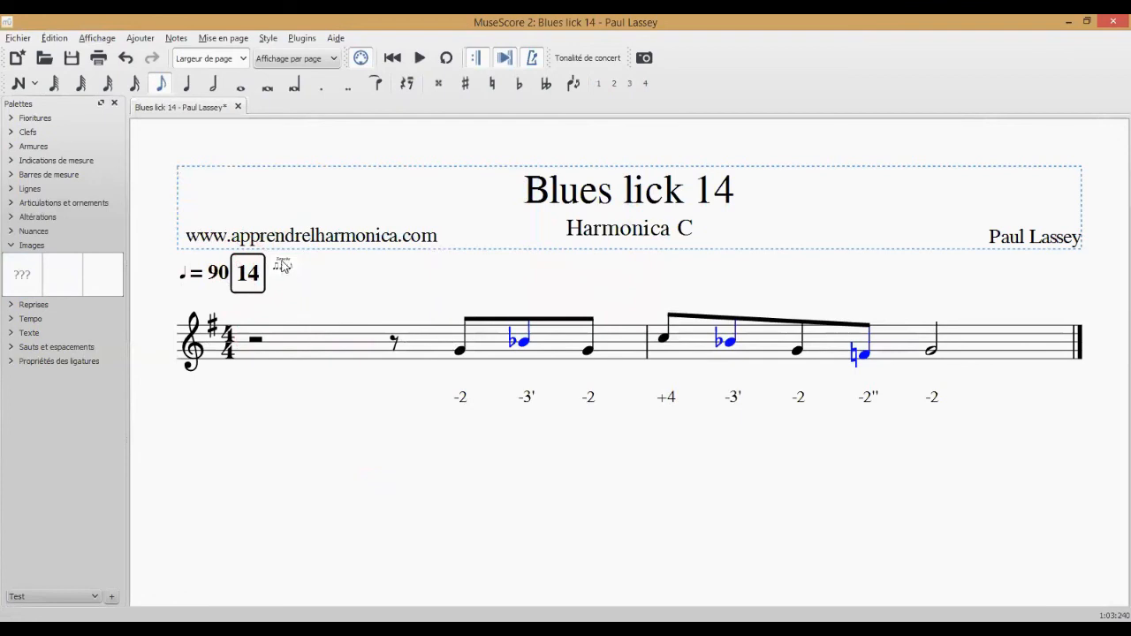
# Store the small Ternaire image in the Images palette and delete it from the score
pyautogui.moveTo(283, 266); pyautogui.dragTo(30, 279)
pyautogui.click(287, 268)
pyautogui.press('Delete')
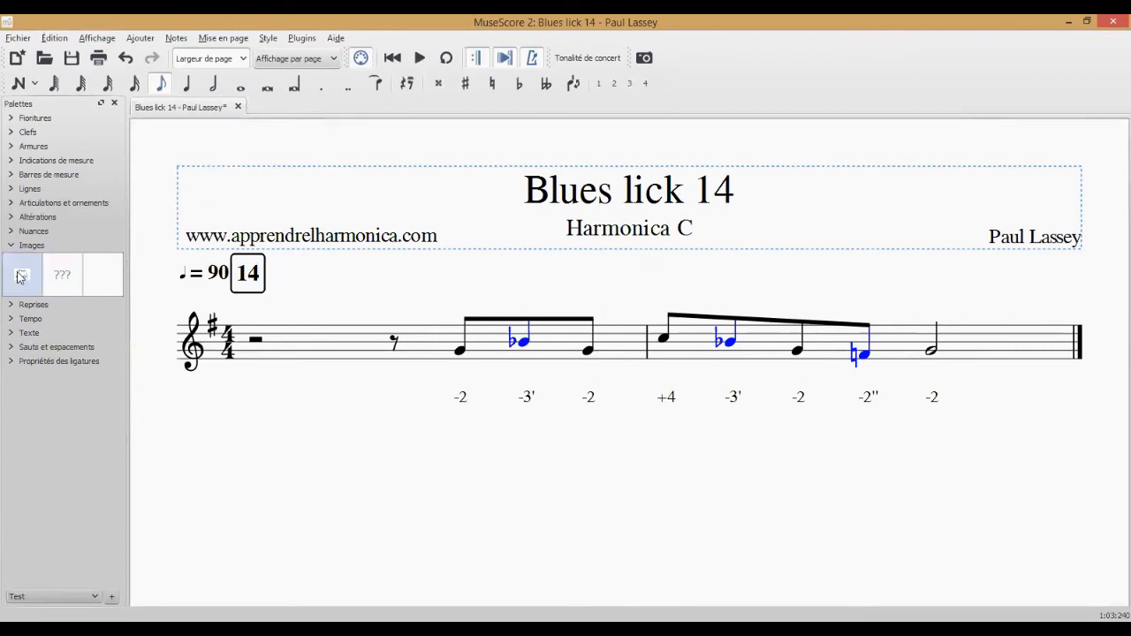
# Add the Ternaire image from the Images palette to the first measure, enlarging it beside the boxed 14
pyautogui.moveTo(19, 277); pyautogui.dragTo(307, 284)
pyautogui.click(403, 304)
pyautogui.doubleClick(298, 276)
pyautogui.press('Escape')
pyautogui.click(319, 292)
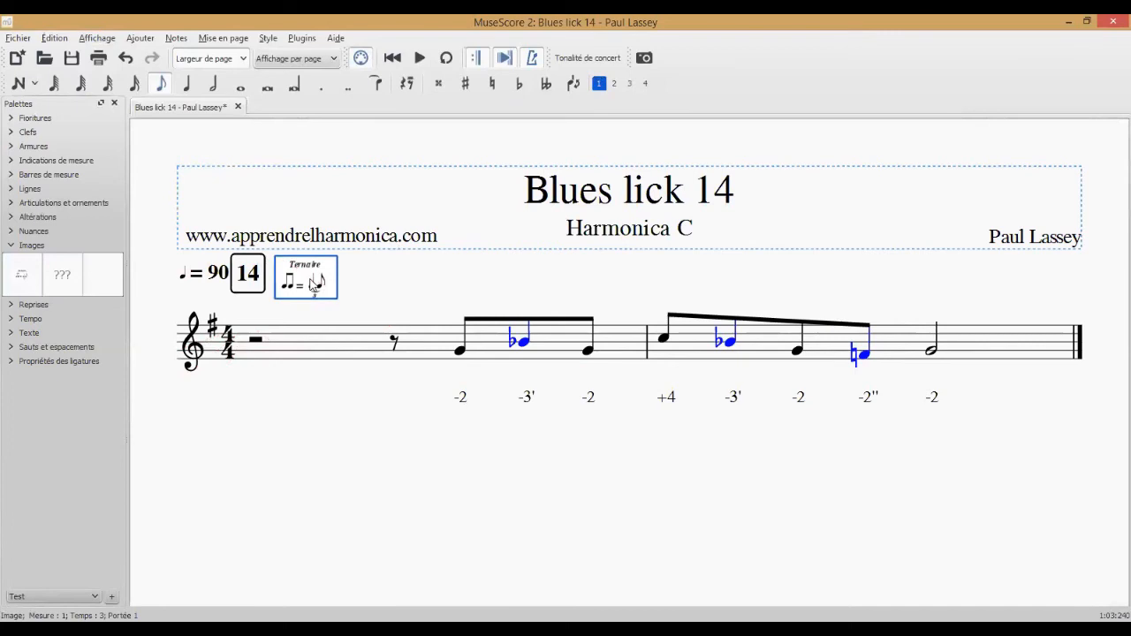
pyautogui.click(371, 281)
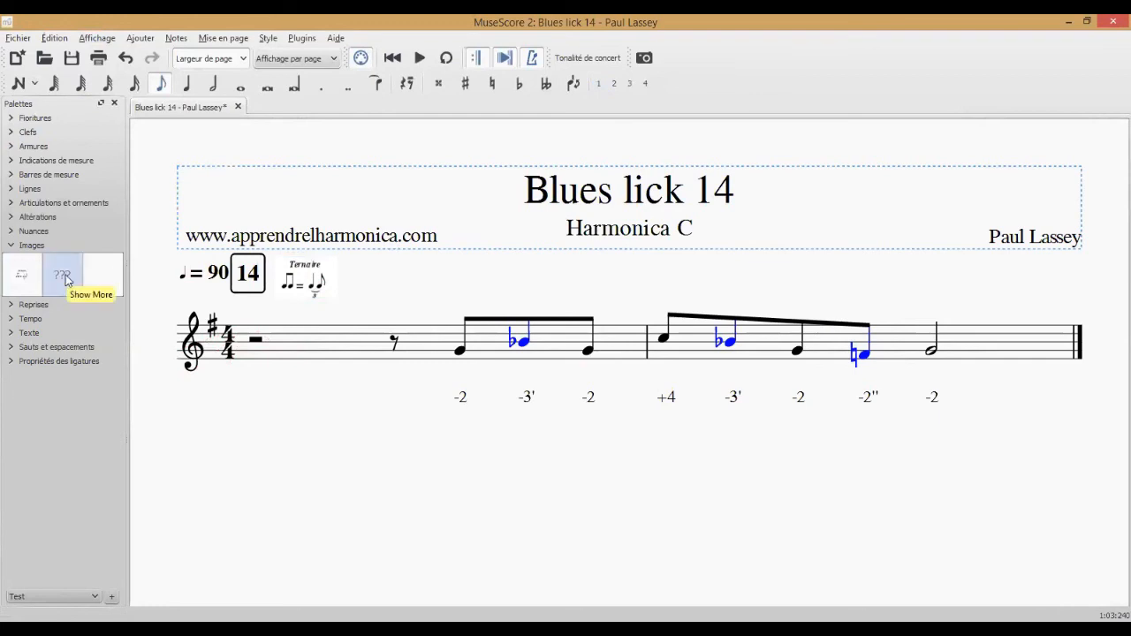
# Insert the logo image "01 logo site 2016 - fond transp 150 .png" into the vertical title frame
pyautogui.rightClick(446, 197)
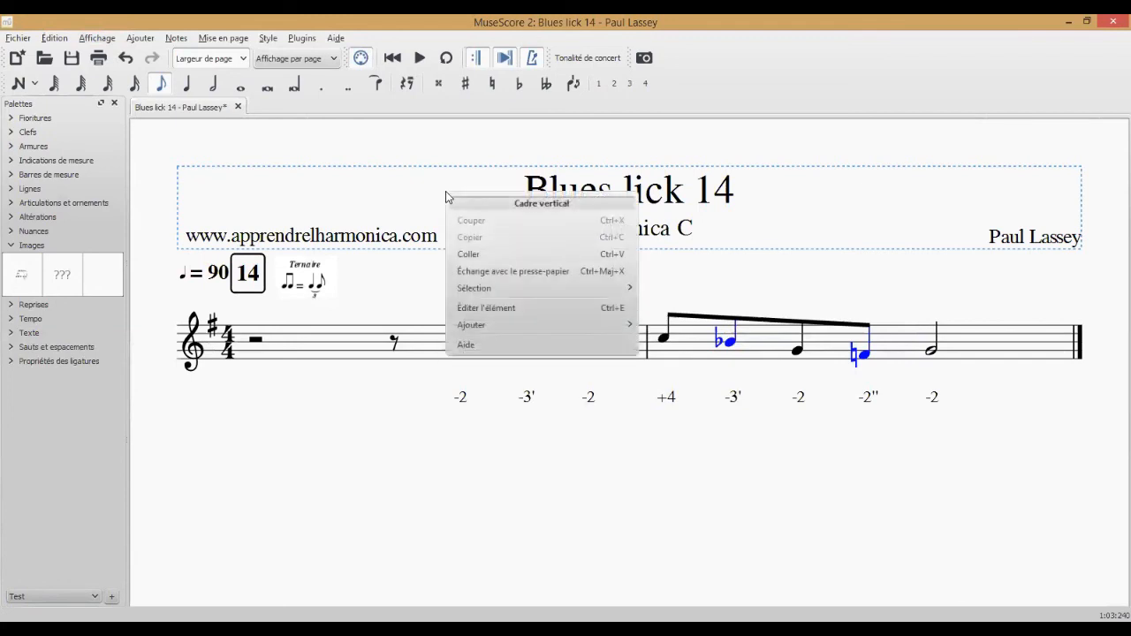
pyautogui.moveTo(518, 327)
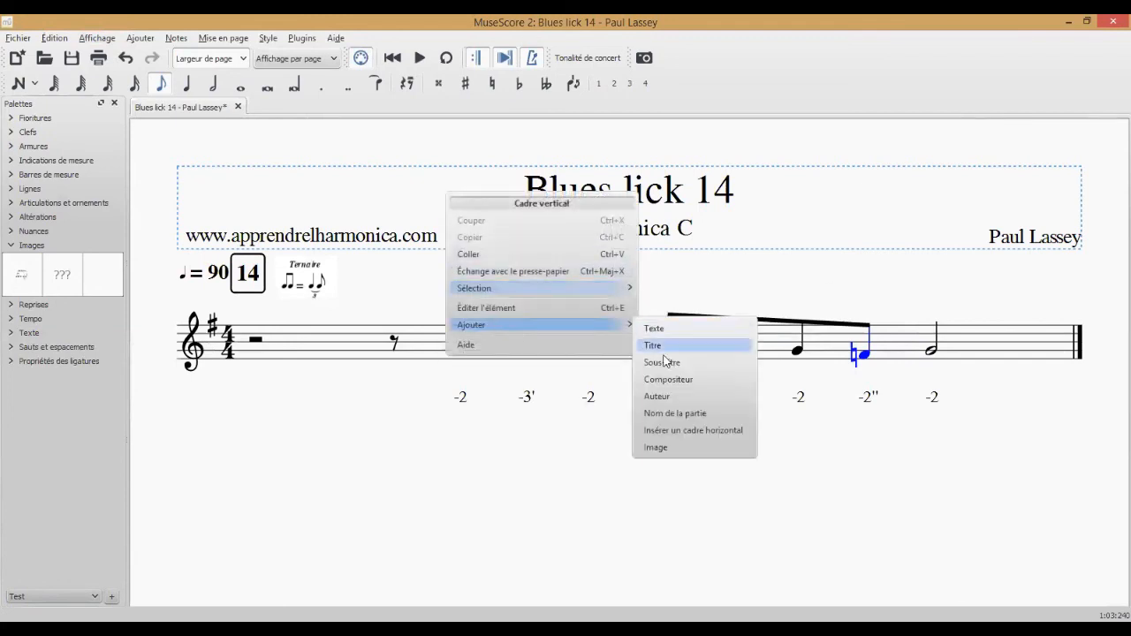
pyautogui.click(662, 450)
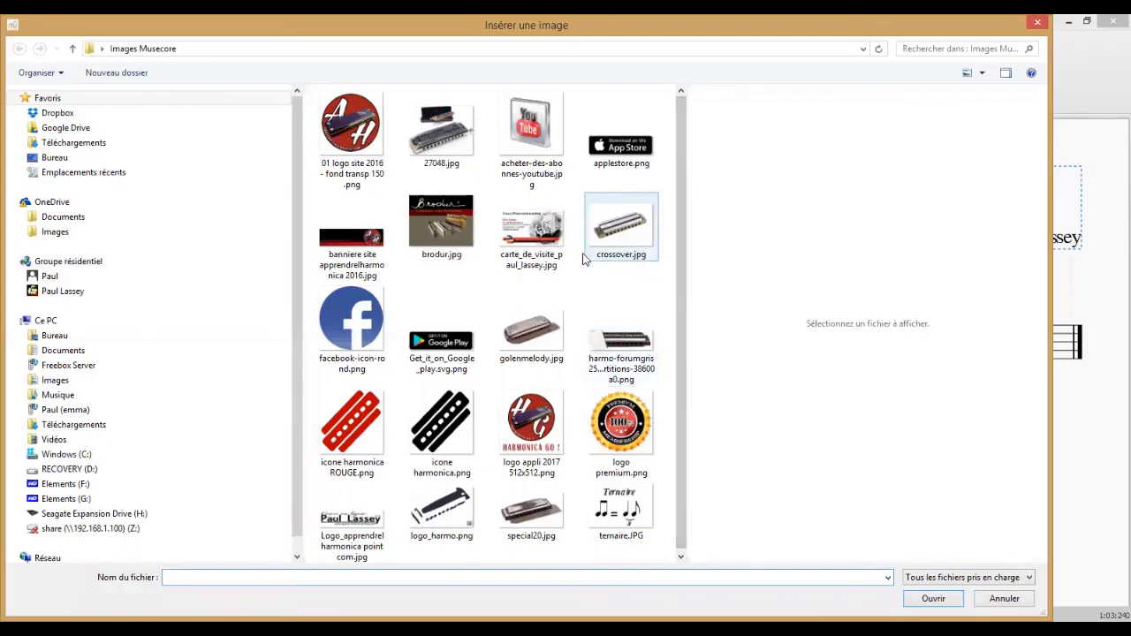
pyautogui.click(533, 421)
pyautogui.click(374, 137)
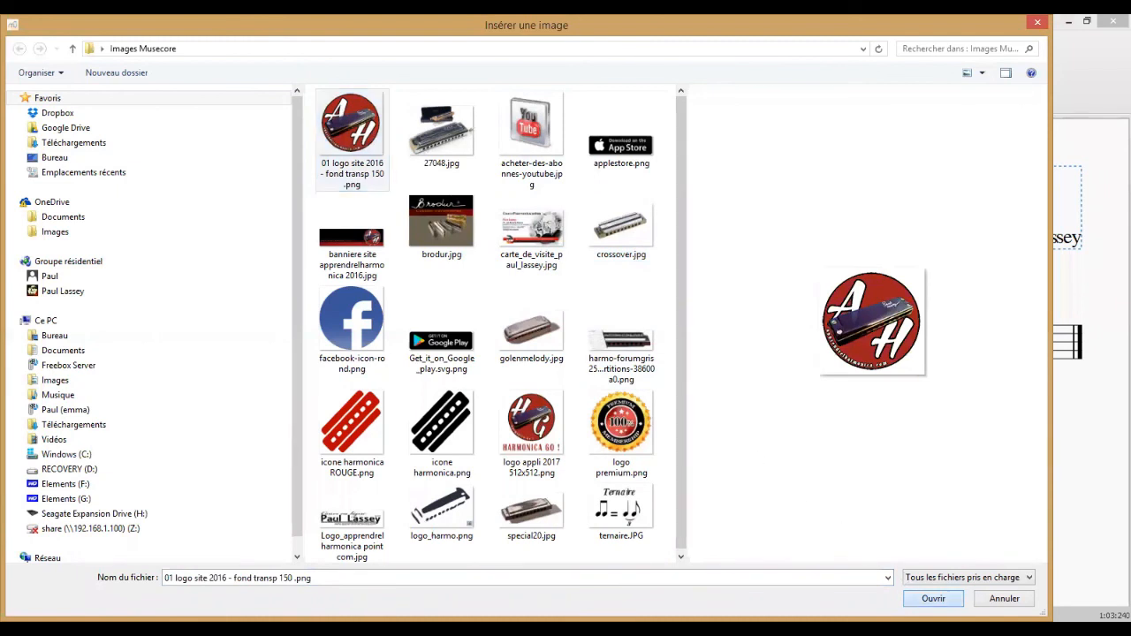
pyautogui.click(933, 599)
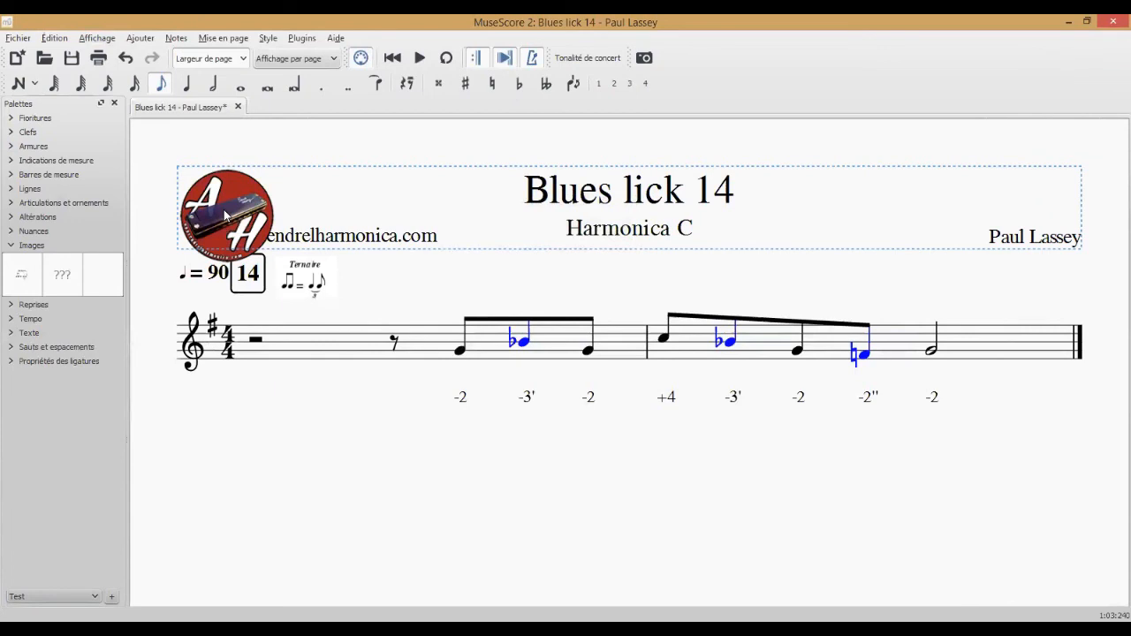
# Shrink the round AH logo to a small icon and transfer it from the score into the Images palette
pyautogui.doubleClick(224, 216)
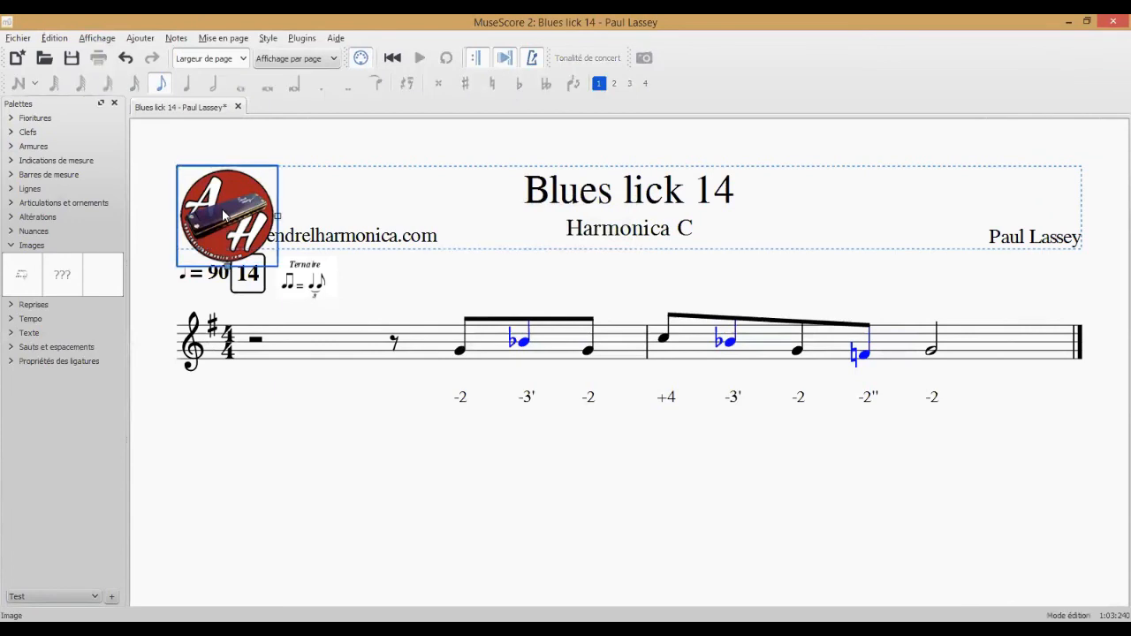
pyautogui.moveTo(278, 215); pyautogui.dragTo(206, 188)
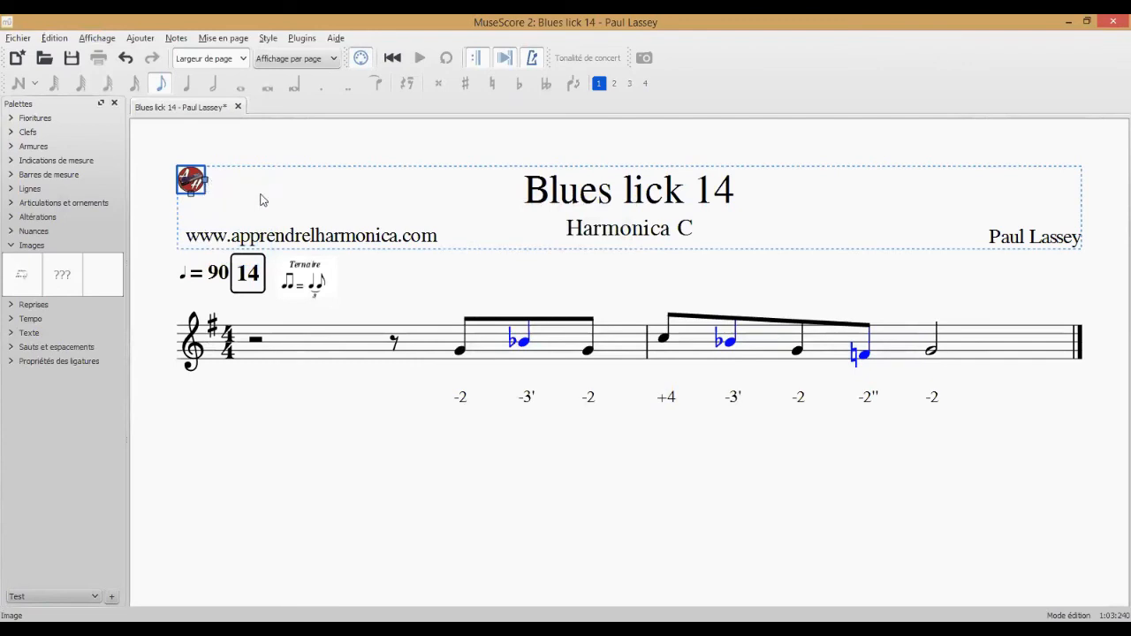
pyautogui.press('Escape')
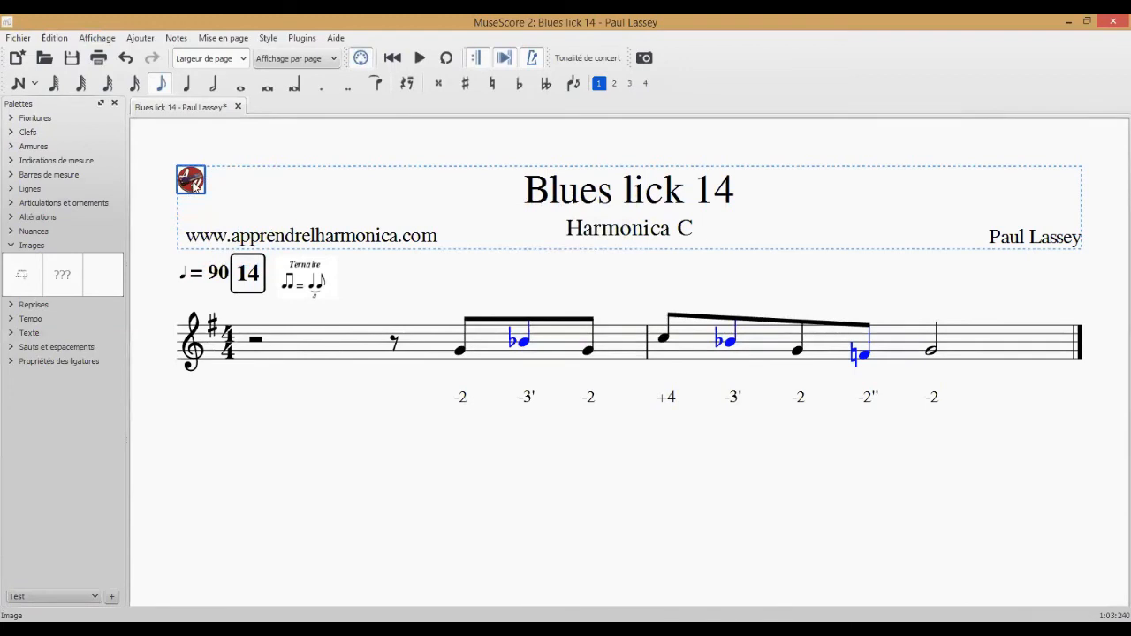
pyautogui.moveTo(195, 182); pyautogui.dragTo(76, 300)
pyautogui.press('Delete')
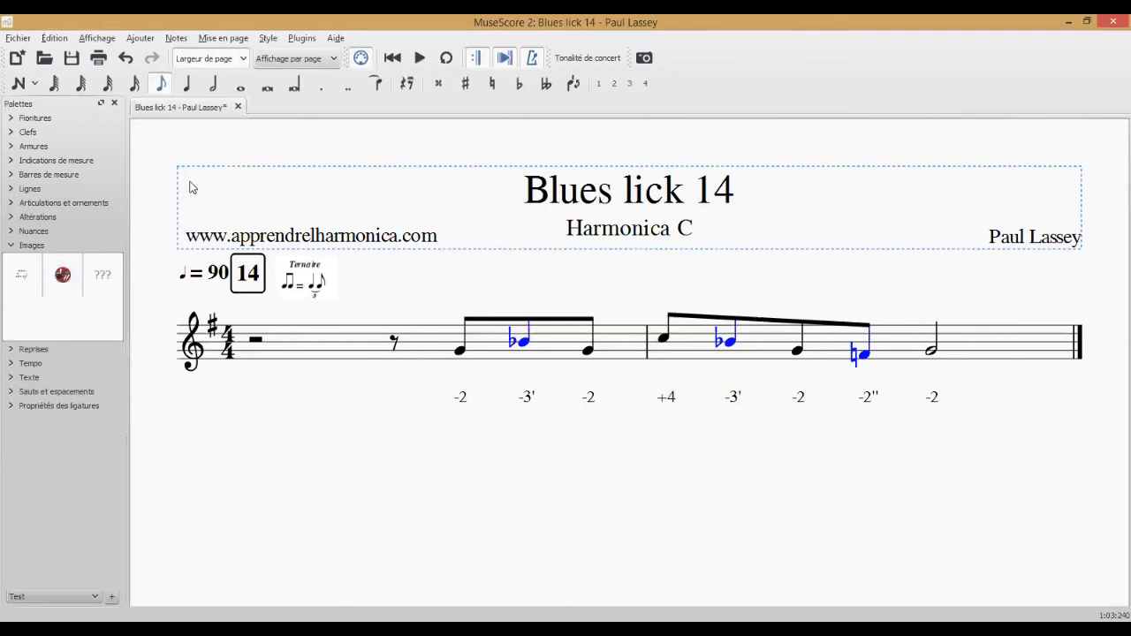
# Add the AH logo from the Images palette to the title frame, enlarging it above the composer's name
pyautogui.moveTo(63, 275); pyautogui.dragTo(1058, 200)
pyautogui.doubleClick(1004, 179)
pyautogui.press('Escape')
pyautogui.click(969, 193)
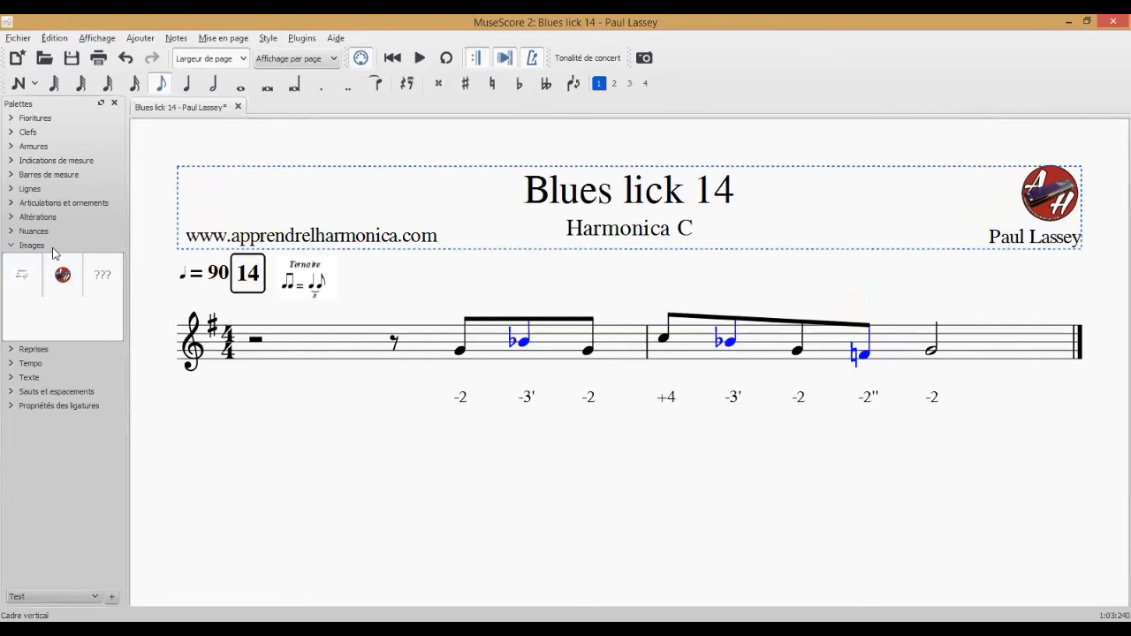
# Collapse the Images palette, switch to the De base workspace and back to Test, and check the palette's contents
pyautogui.click(12, 246)
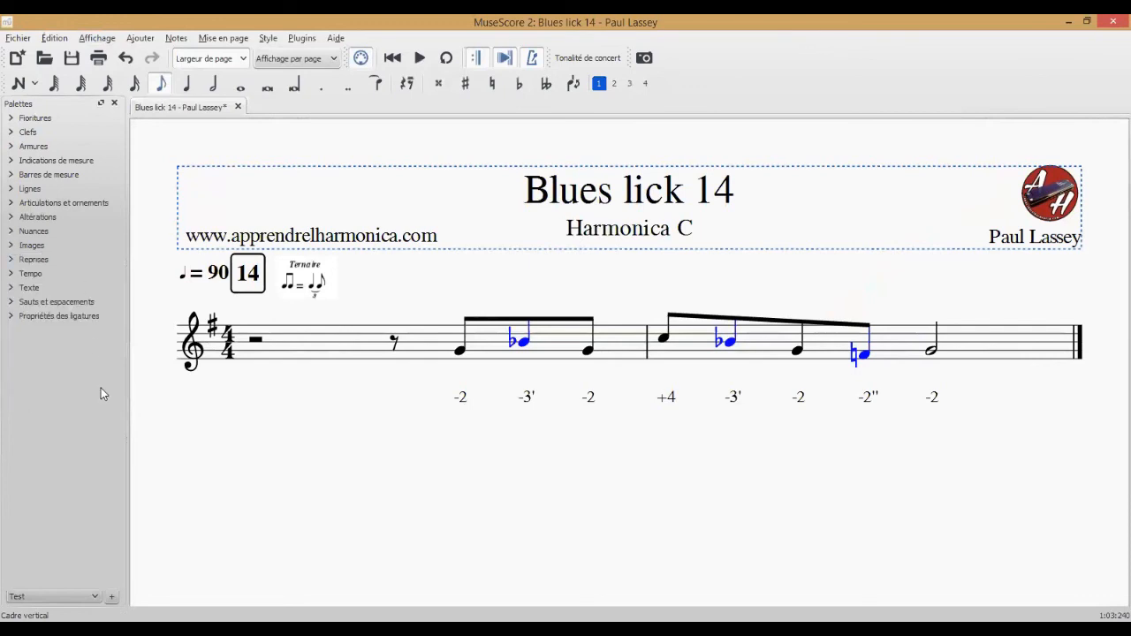
pyautogui.click(38, 597)
pyautogui.click(24, 610)
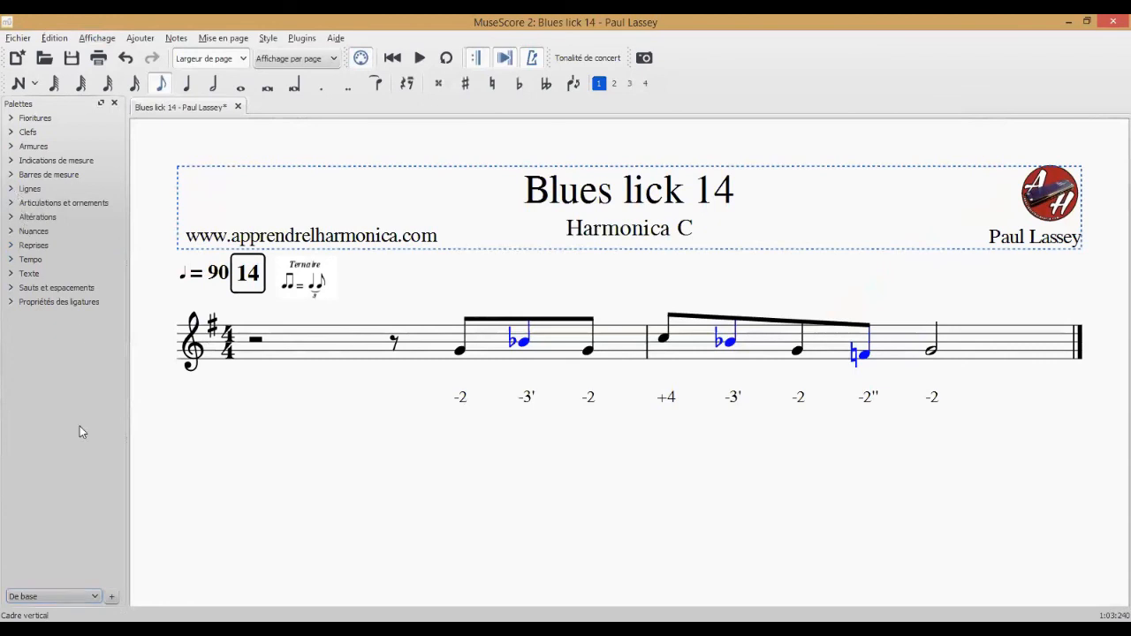
pyautogui.click(53, 596)
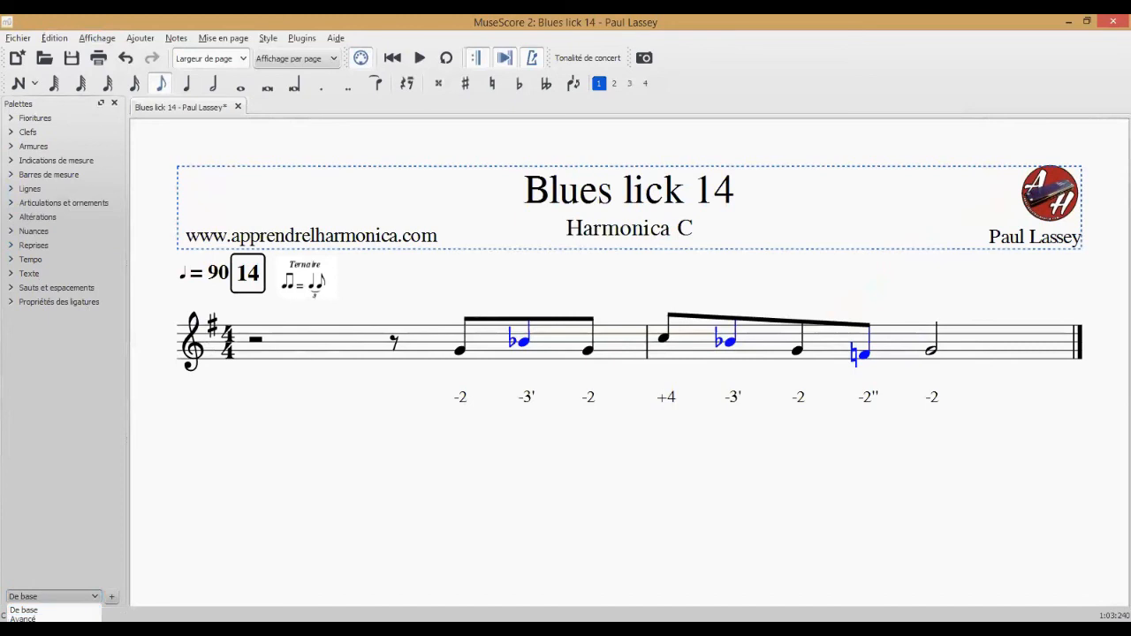
pyautogui.click(27, 627)
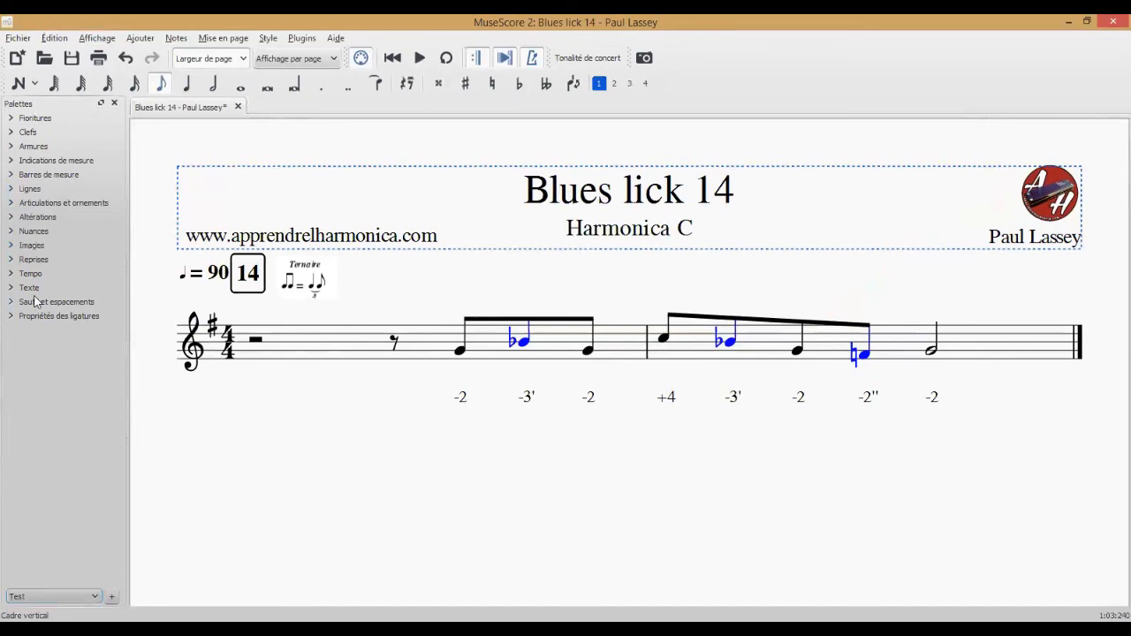
pyautogui.click(10, 246)
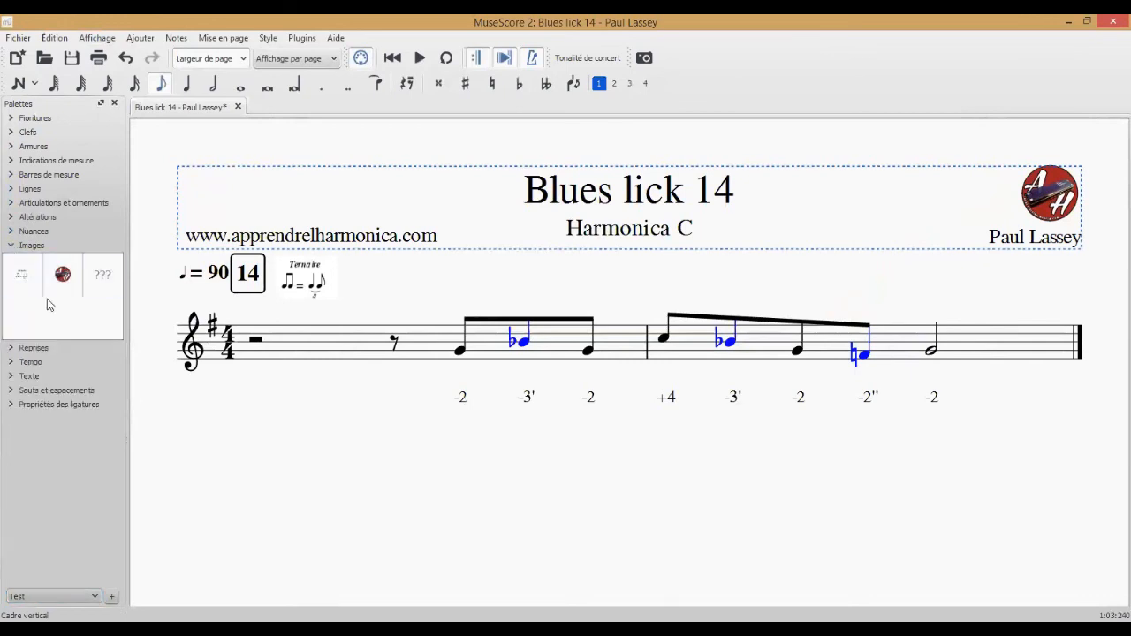
pyautogui.click(12, 247)
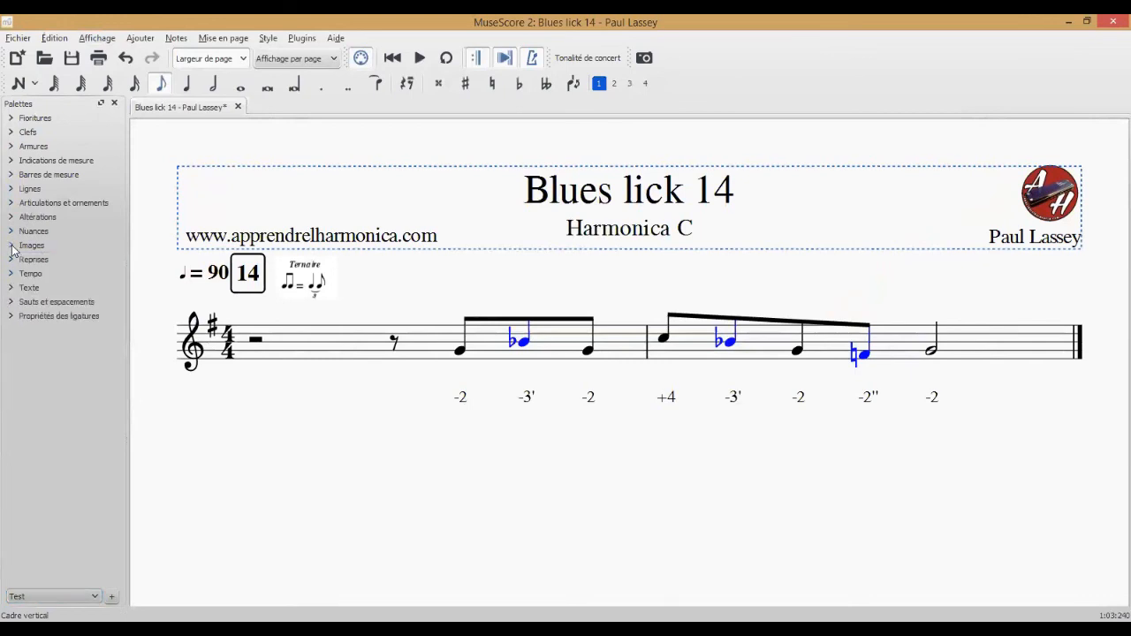